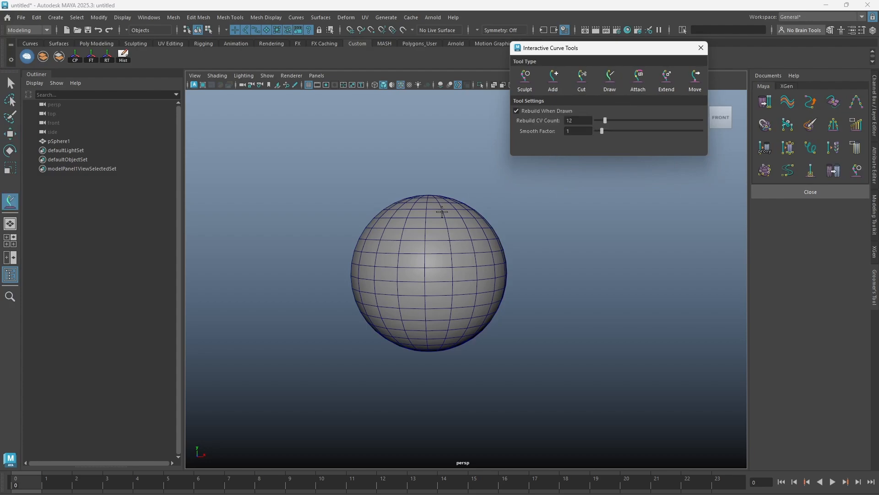
Draw an S-shaped interactive curve from the sphere's top out past its side, and close the curve tools.
drag(428, 201, 481, 185)
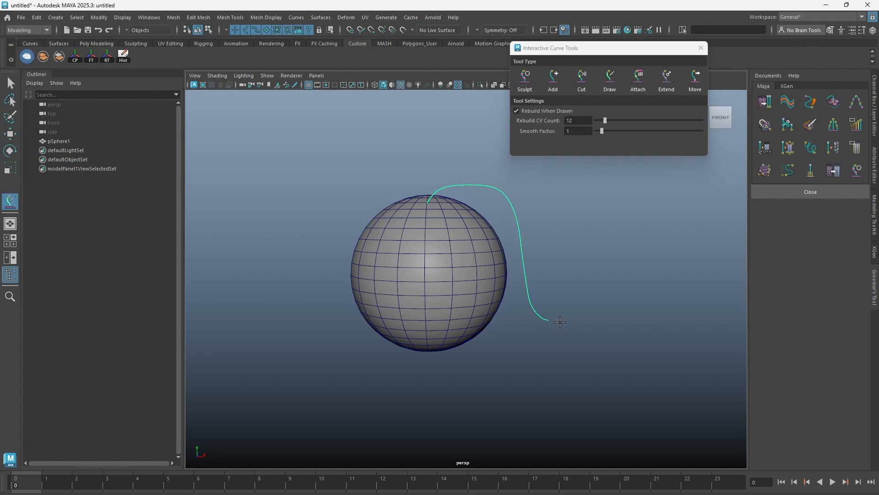
drag(555, 320, 599, 312)
click(525, 77)
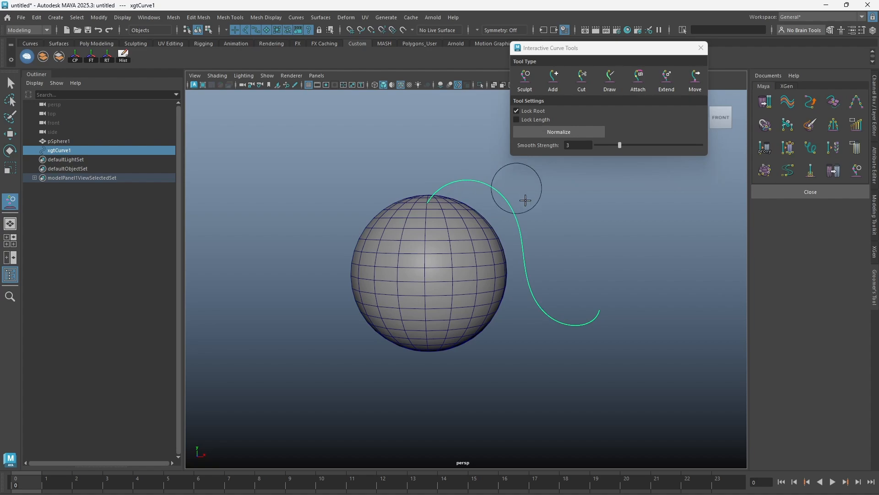
click(578, 145)
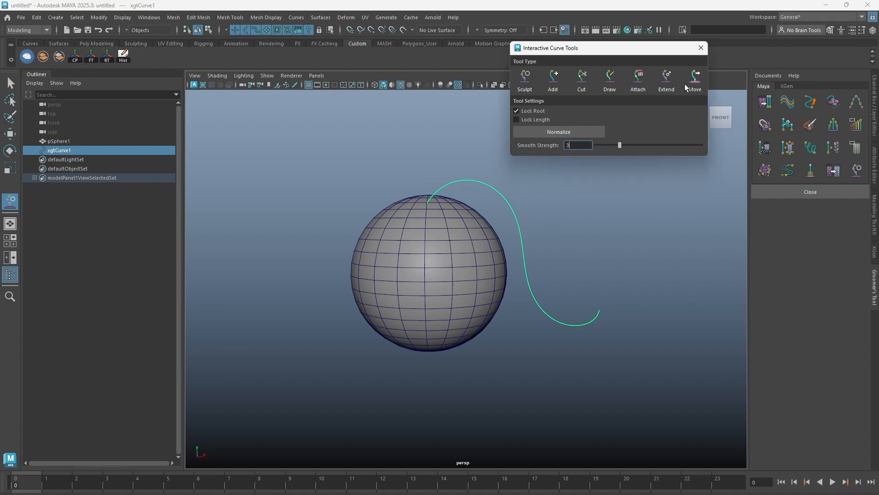
click(701, 47)
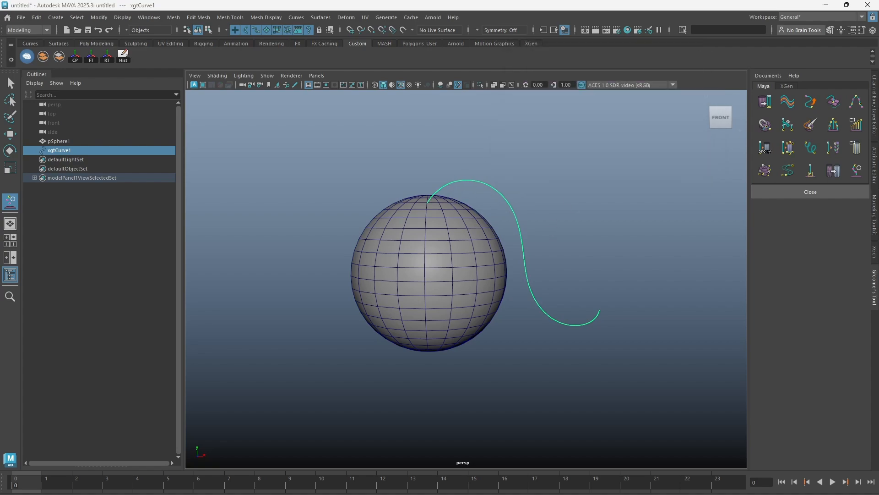
Open Hair Tube Builder and create a hair tube layer from the drawn curve.
click(787, 148)
alt+middle_drag(536, 213, 421, 203)
alt+drag(422, 199, 430, 207)
key(w)
drag(347, 195, 352, 195)
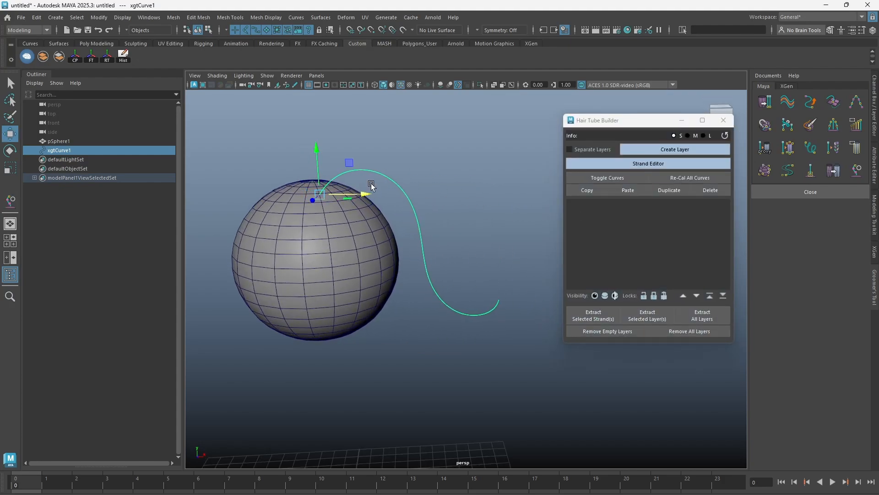
click(293, 120)
click(412, 202)
click(666, 153)
Open the Strand Editor for the new hair tube and frame its root profile.
alt+drag(444, 195, 333, 213)
key(e)
drag(484, 142, 469, 136)
alt+drag(389, 214, 451, 199)
key(t)
alt+middle_drag(451, 199, 463, 199)
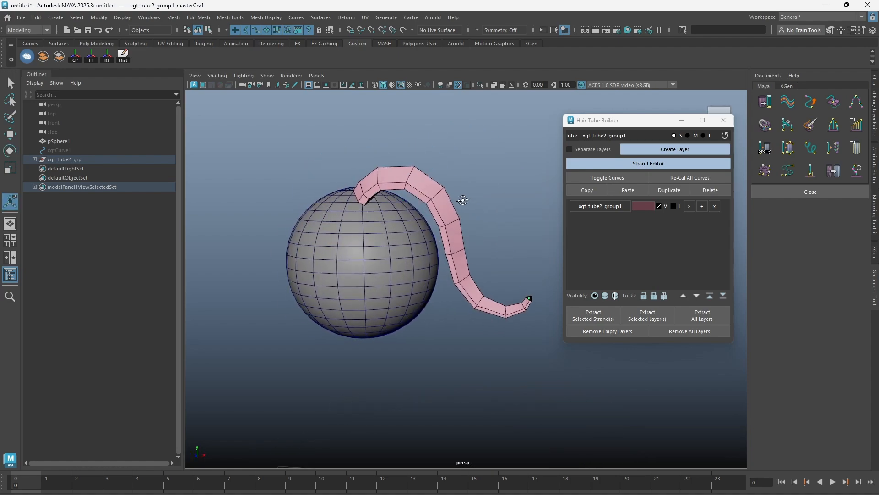
click(642, 164)
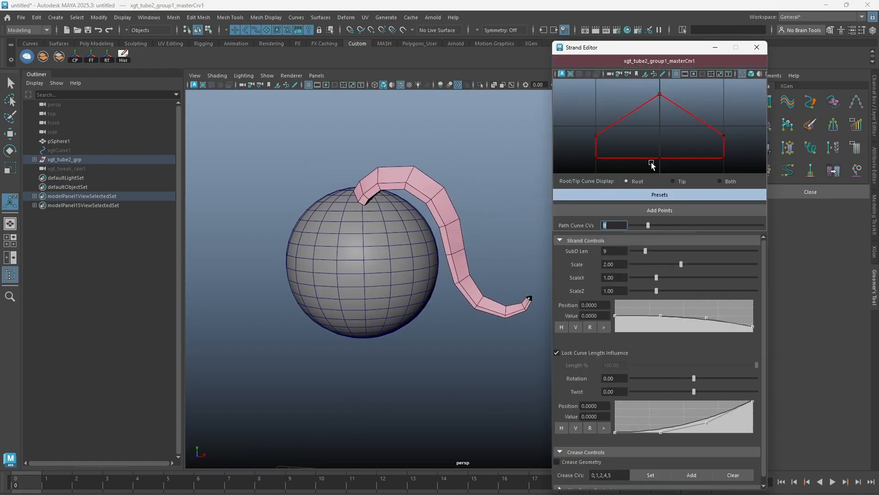
alt+right_drag(676, 117, 661, 131)
mouse_move(648, 136)
alt+middle_down()
mouse_move(669, 136)
mouse_move(653, 142)
alt+middle_up()
Examine the tube's root profile curve at the grid origin and select its peak control point.
alt+drag(479, 211, 471, 343)
drag(445, 304, 364, 343)
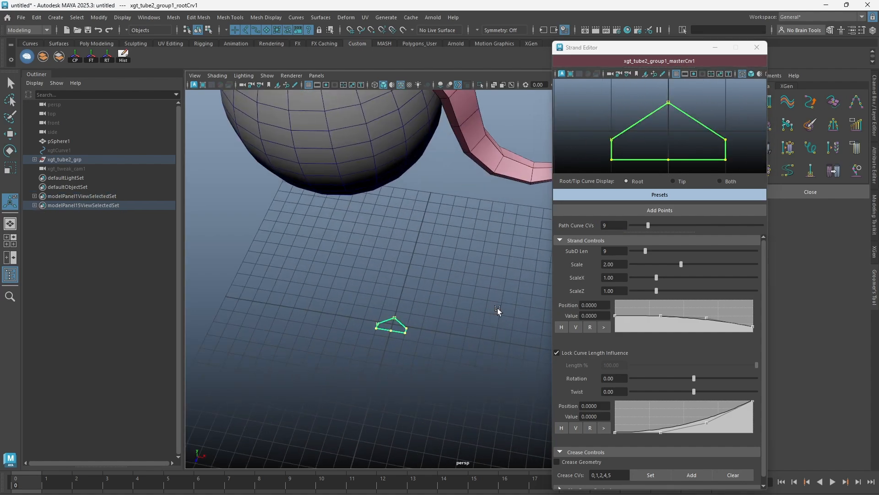
click(461, 261)
alt+drag(449, 256, 447, 228)
alt+middle_drag(446, 228, 426, 239)
alt+drag(426, 239, 431, 239)
click(655, 108)
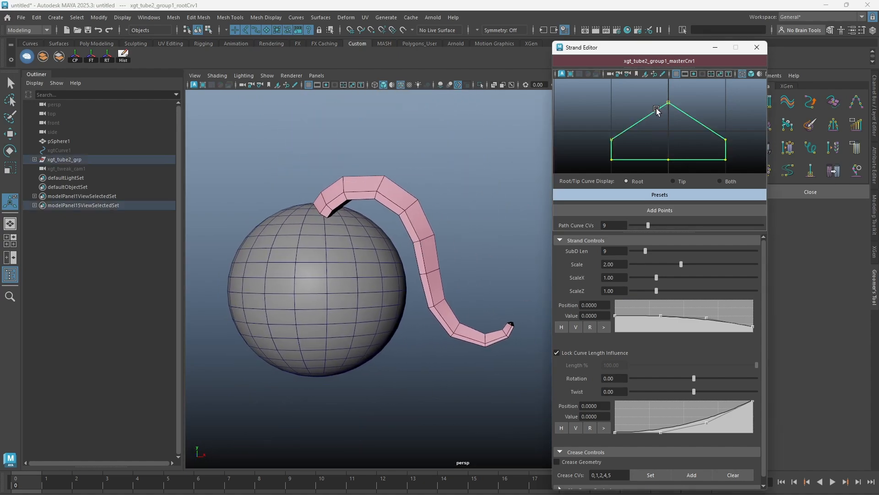
right_drag(658, 109, 619, 106)
drag(644, 93, 693, 114)
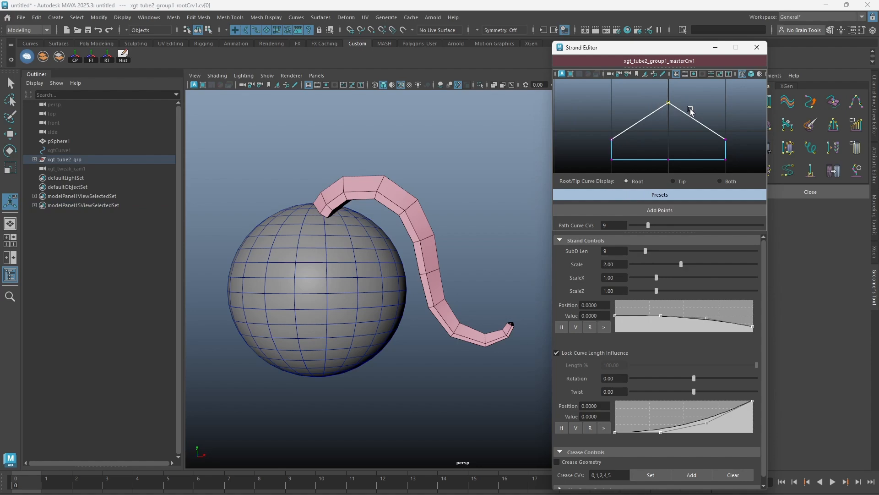
Hide the sphere to isolate the hair tube for inspection.
alt+drag(316, 222, 423, 231)
click(72, 140)
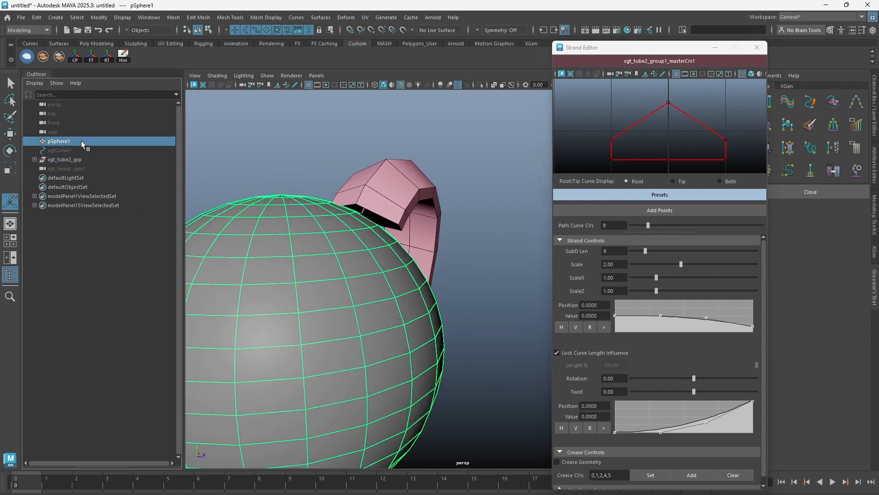
key(ctrl+h)
alt+drag(403, 193, 463, 229)
Reshape the root profile by lowering its peak point slightly and raising its upper side points.
click(649, 116)
right_drag(650, 117, 644, 89)
drag(649, 88, 666, 153)
key(w)
click(667, 153)
alt+middle_drag(414, 360, 416, 294)
scroll(416, 294, down, 4)
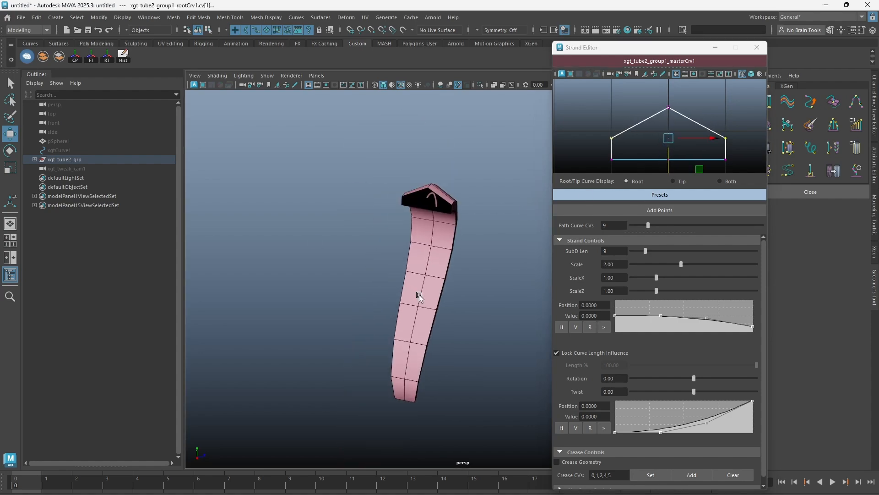
Show the tip profile and adjust its upper control points slightly.
alt+drag(416, 294, 352, 296)
alt+middle_drag(351, 296, 345, 276)
alt+right_drag(402, 298, 552, 311)
alt+middle_drag(408, 338, 448, 275)
alt+drag(448, 275, 393, 277)
alt+right_drag(393, 277, 481, 276)
click(677, 179)
click(649, 114)
right_drag(649, 114, 648, 95)
drag(658, 92, 669, 142)
alt+drag(447, 268, 462, 243)
Compare the root and tip profile displays, ending with both curves shown.
click(636, 181)
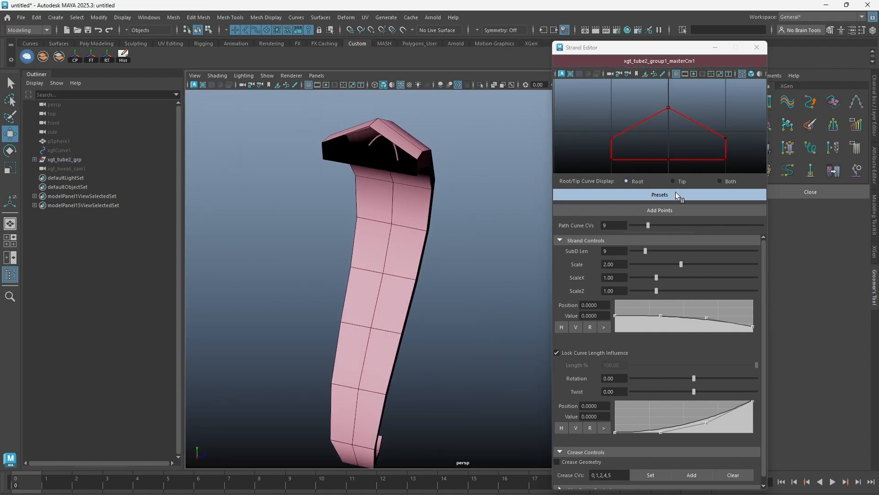
click(673, 181)
click(719, 181)
alt+drag(463, 229, 437, 243)
Try the Triangle, Hut A, Arc, Rectangle and Circle A presets on the strand profile.
click(652, 195)
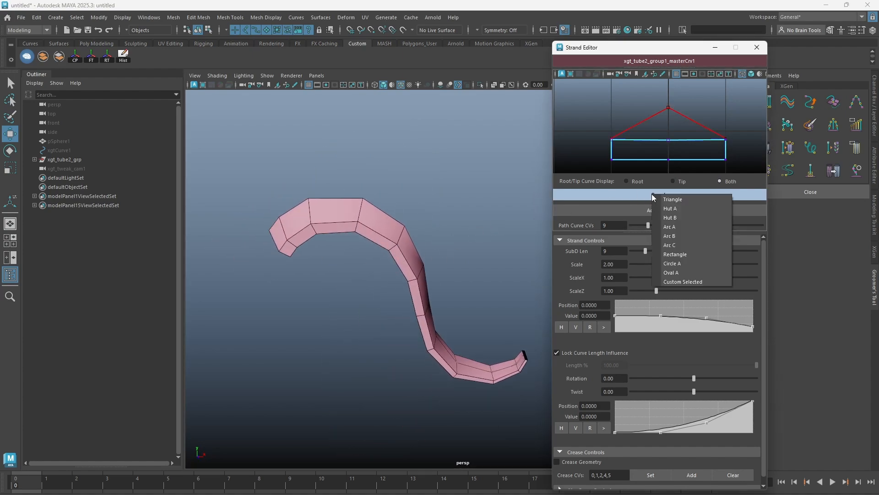
click(669, 198)
alt+drag(389, 229, 477, 223)
click(641, 197)
click(660, 211)
click(663, 194)
click(679, 233)
click(661, 196)
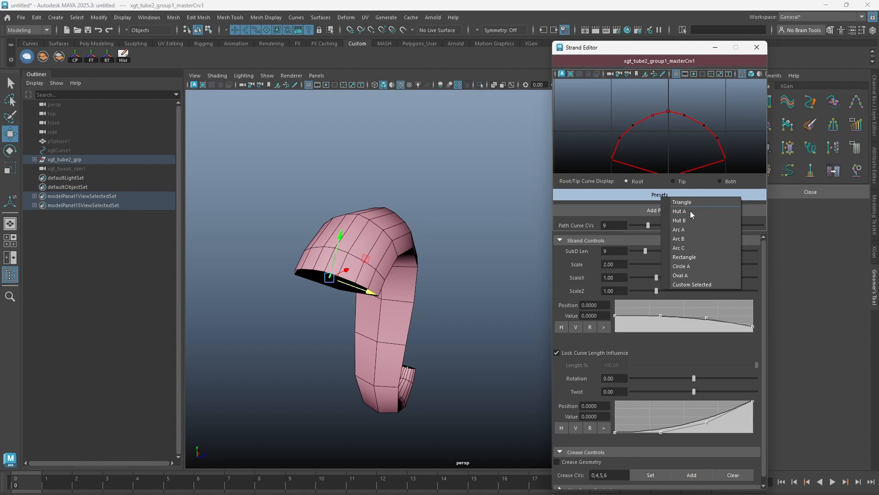
click(714, 255)
click(647, 197)
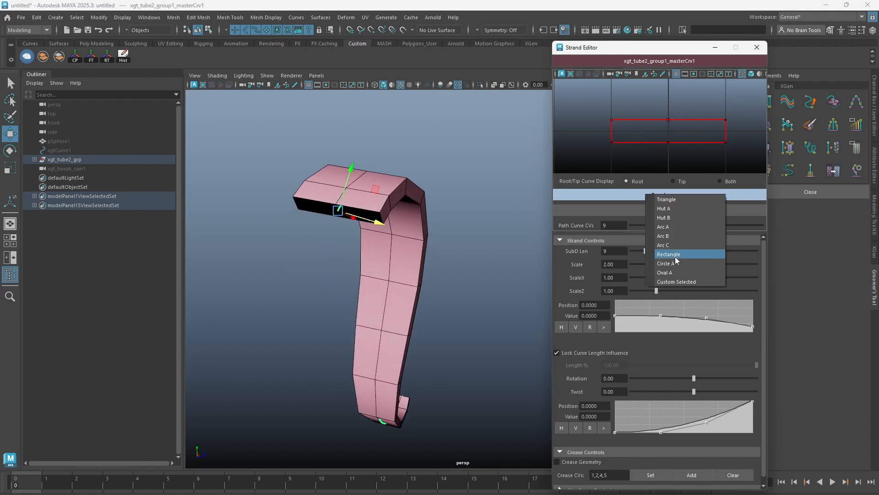
click(680, 268)
Apply the Oval A preset to the strand profile.
click(660, 196)
click(682, 277)
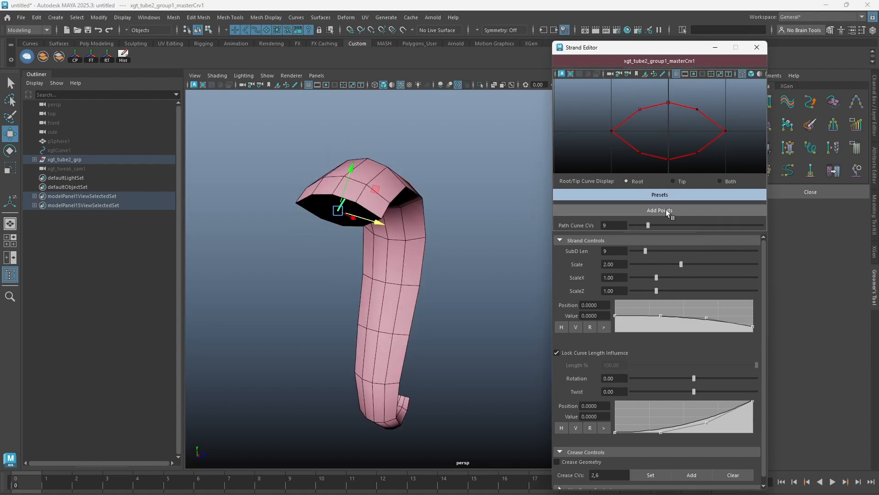
click(671, 197)
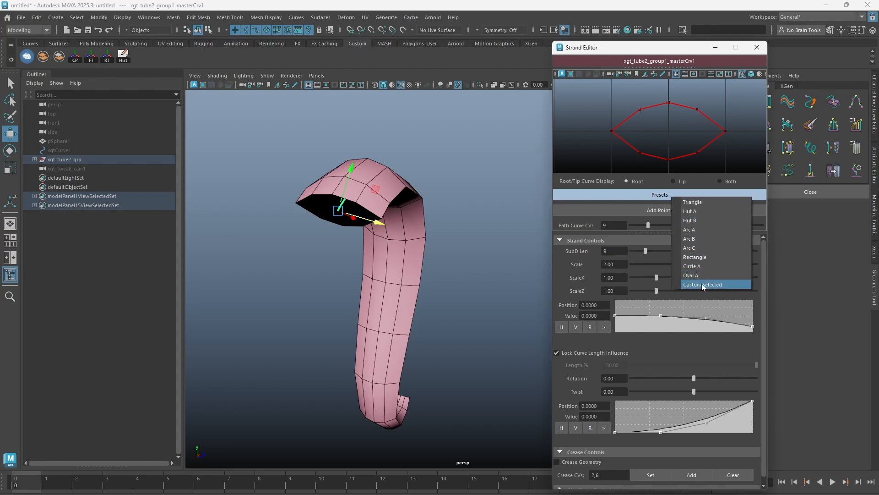
click(693, 275)
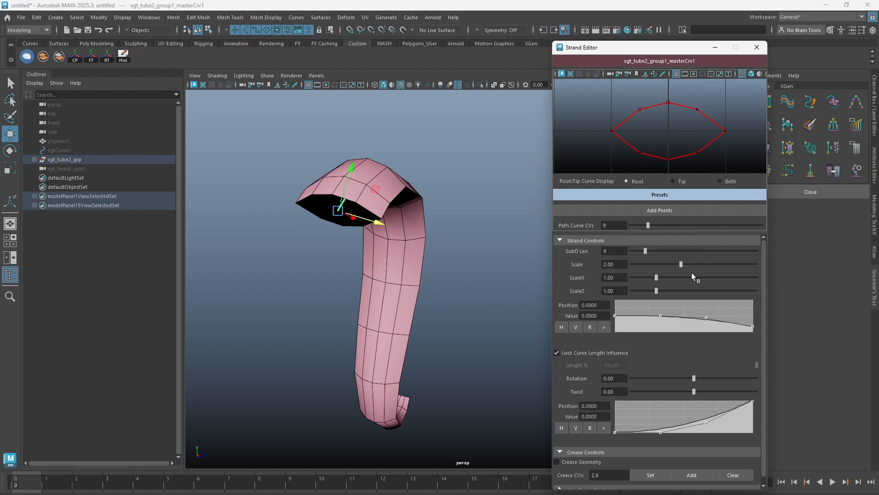
click(443, 228)
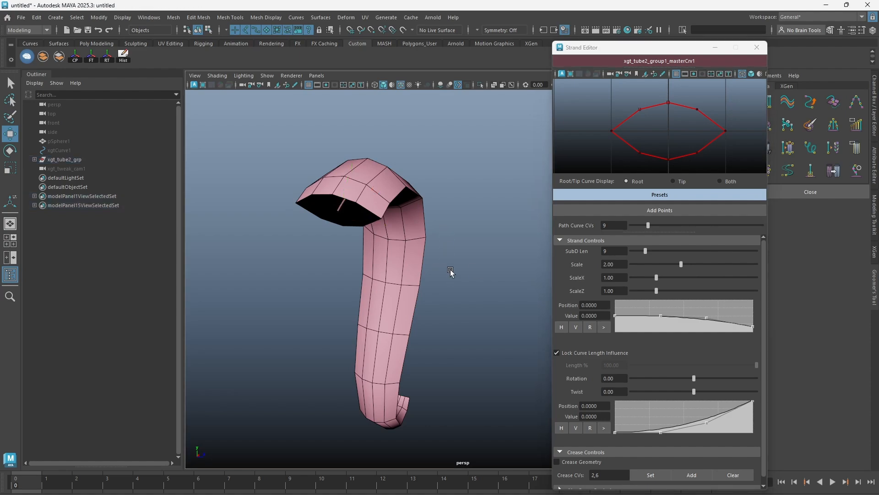
Duplicate the oval root profile curve and unparent the copy from the tube group.
alt+drag(452, 277, 324, 353)
key(f)
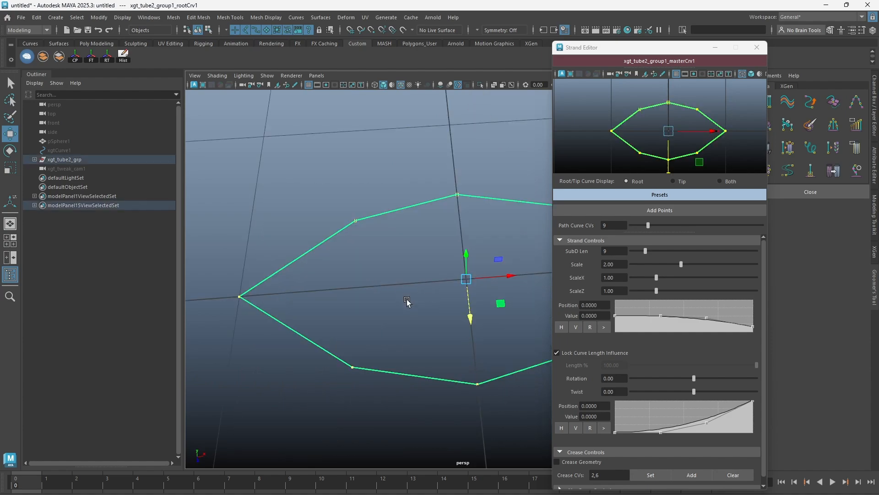
scroll(317, 290, down, 3)
alt+middle_drag(458, 255, 389, 239)
alt+drag(389, 239, 387, 245)
key(f)
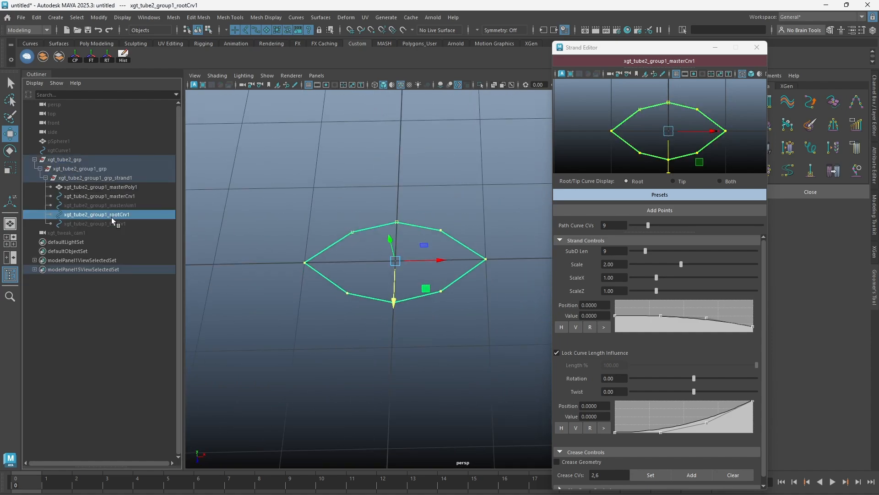
key(ctrl+d)
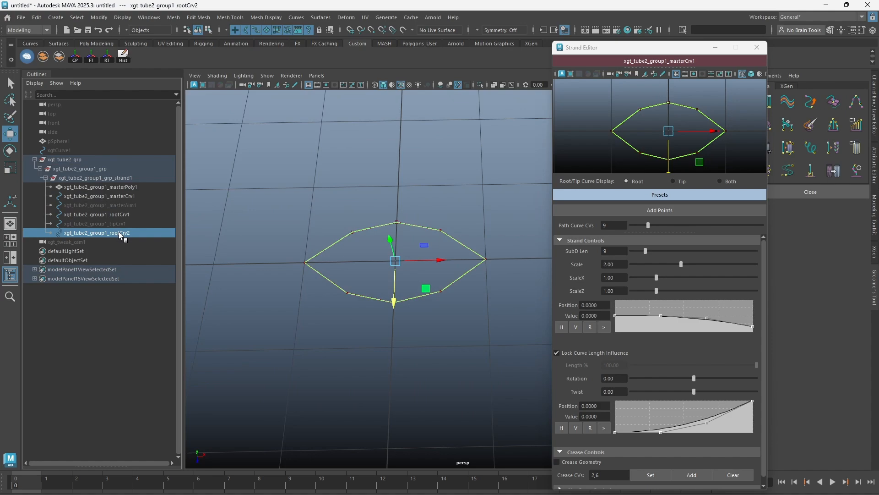
key(shift+p)
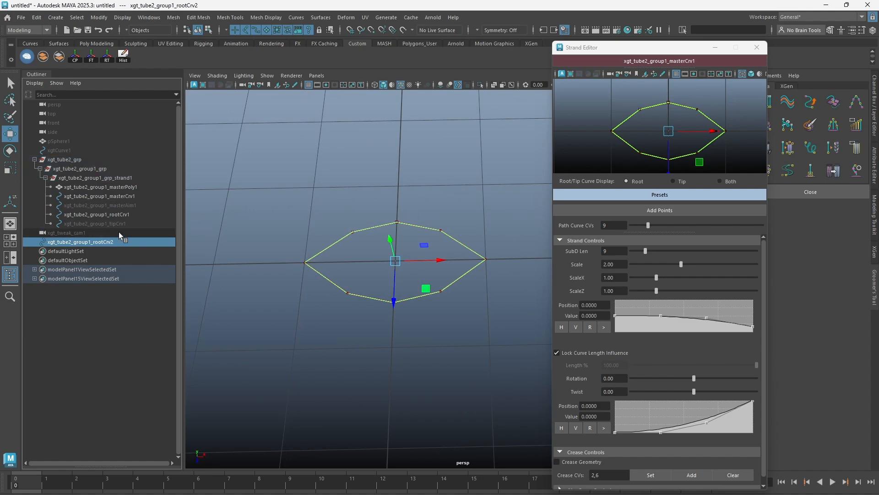
Collapse the tube group and rename the duplicated curve custom_profile.
click(35, 159)
double_click(78, 179)
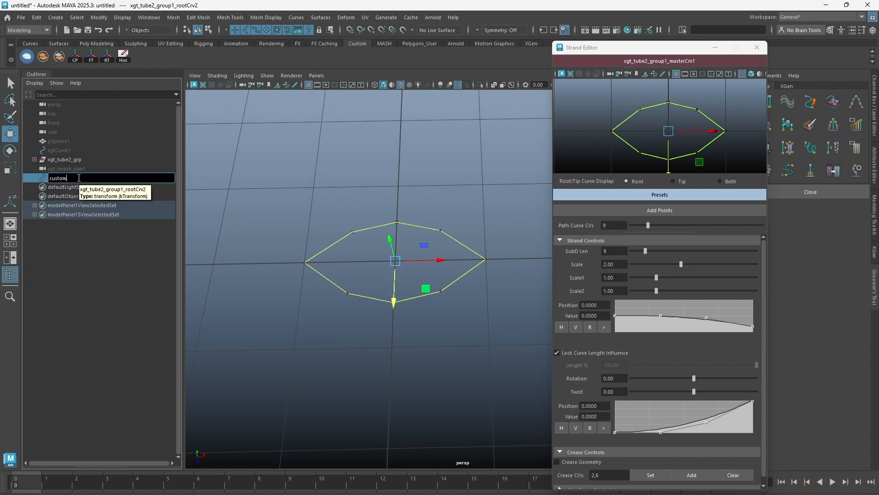
text(custom_profile)
key(Return)
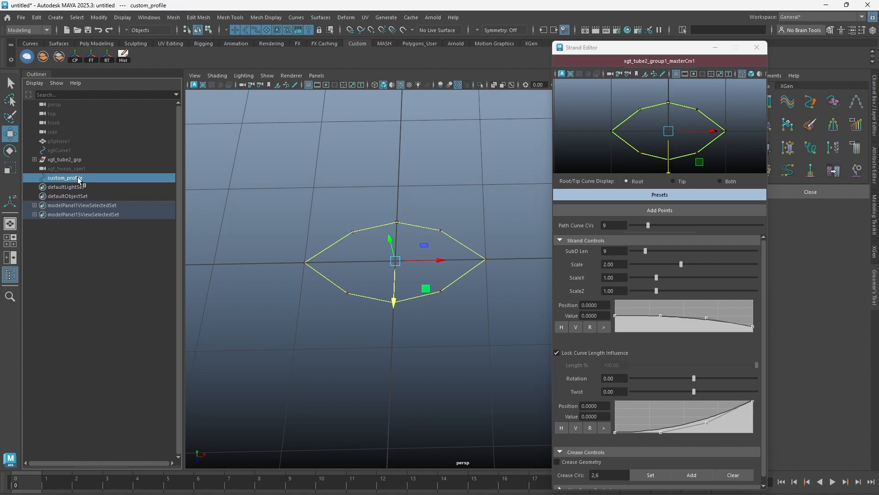
Isolate custom_profile and scale its four diagonal control points inward to form a four-pointed star.
key(ctrl+1)
alt+drag(414, 215, 415, 228)
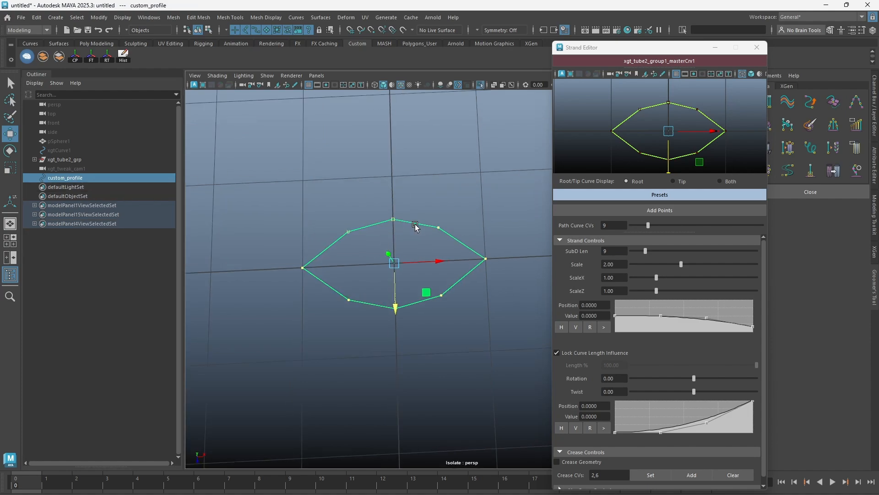
right_drag(417, 225, 391, 213)
alt+drag(391, 213, 368, 228)
alt+drag(368, 228, 372, 229)
shift+drag(452, 211, 428, 239)
shift+drag(430, 308, 429, 309)
shift+drag(360, 281, 341, 315)
key(r)
drag(395, 301, 386, 302)
drag(396, 261, 364, 270)
key(w)
right_drag(404, 240, 438, 213)
drag(352, 287, 351, 287)
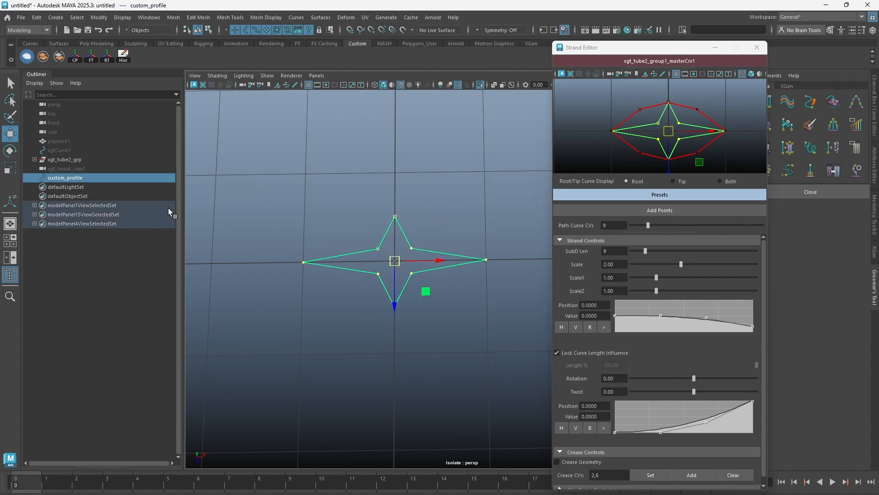
Turn off isolation and select the hair tube strand again, framing its root end.
click(403, 180)
key(ctrl+1)
alt+drag(448, 202, 472, 190)
alt+right_drag(471, 191, 362, 140)
alt+middle_drag(447, 144, 436, 207)
alt+drag(438, 208, 490, 193)
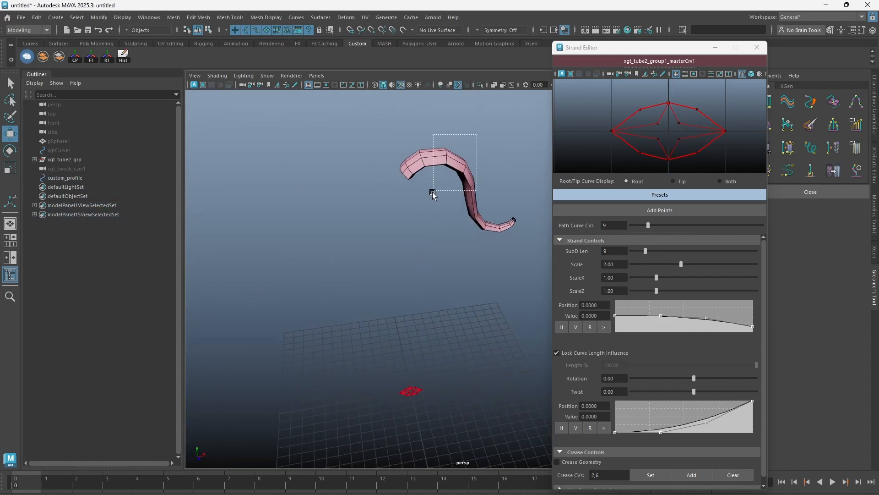
drag(436, 185, 421, 210)
alt+right_drag(427, 199, 383, 237)
alt+drag(383, 238, 377, 264)
alt+right_drag(377, 264, 463, 257)
alt+drag(463, 256, 381, 263)
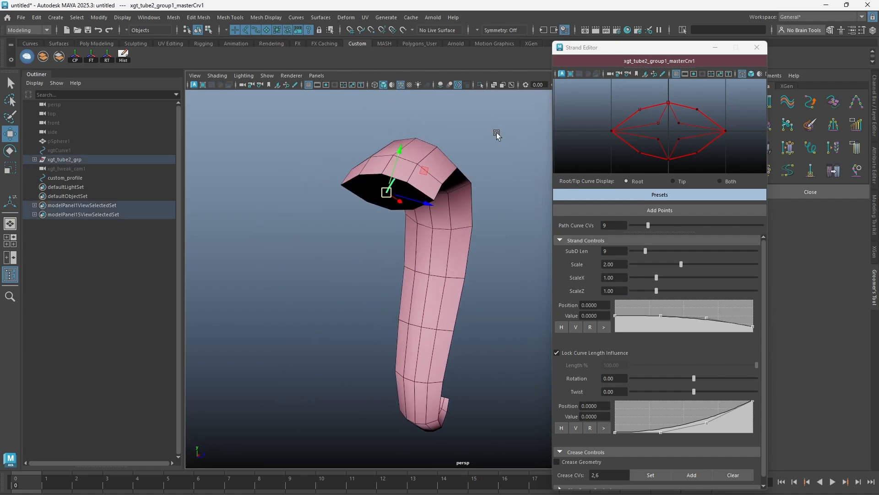
Apply custom_profile to the strand with the Custom Selected preset, and hide the profile curve.
click(56, 179)
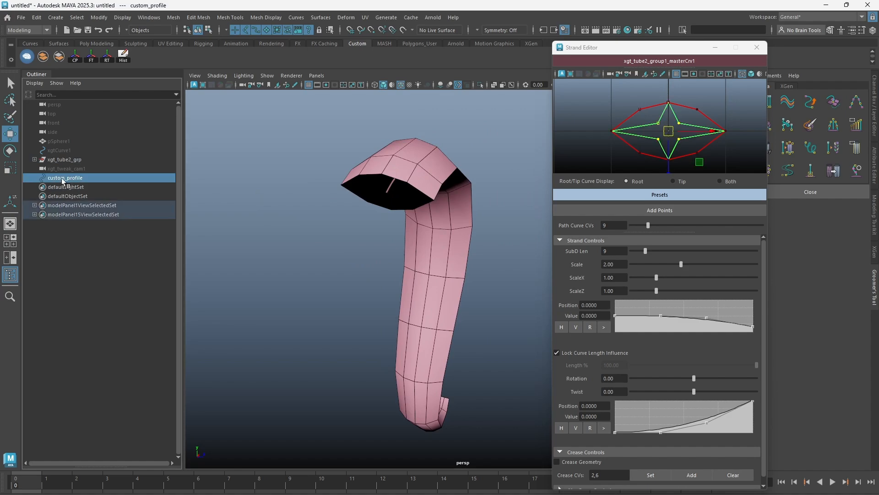
click(658, 196)
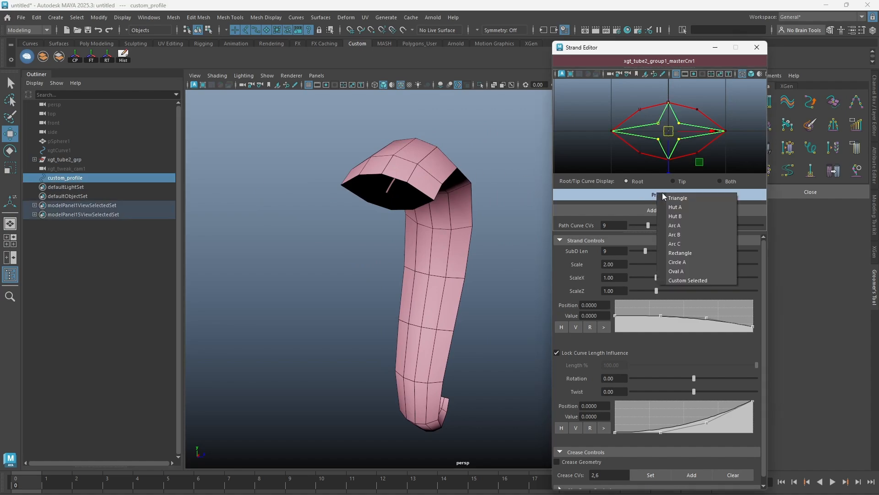
click(682, 280)
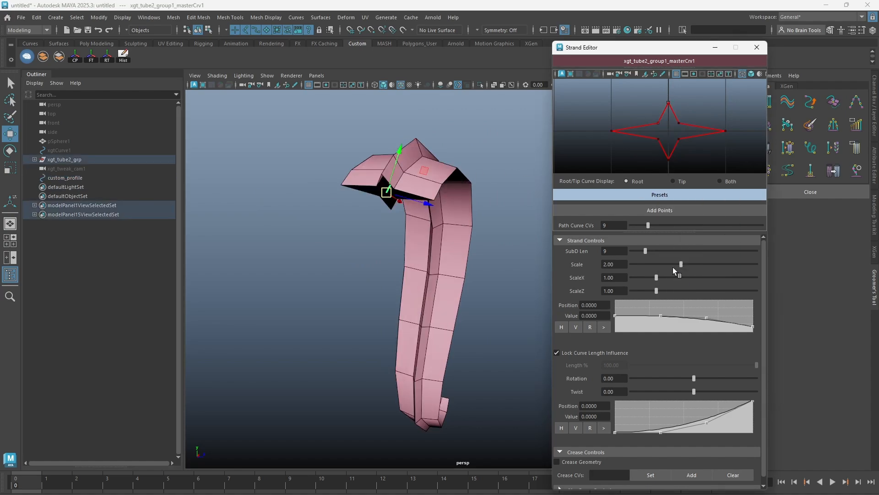
alt+drag(436, 192, 455, 146)
alt+middle_drag(455, 145, 439, 192)
click(376, 140)
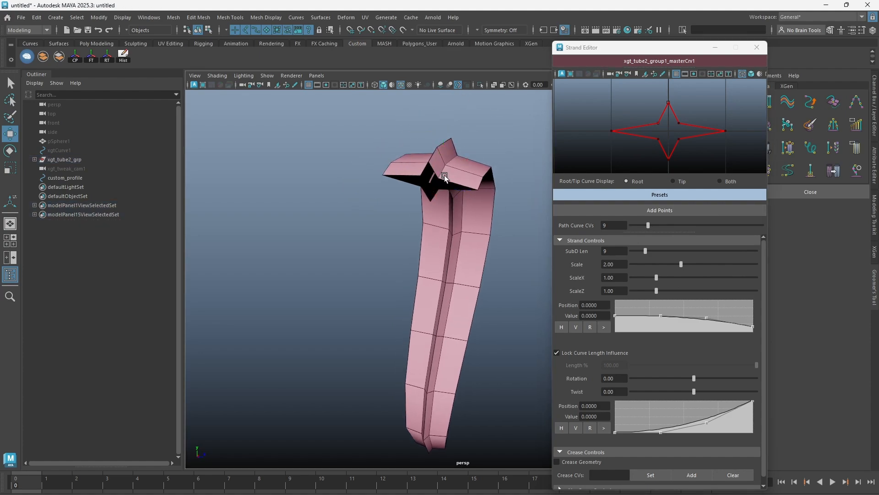
click(65, 178)
key(ctrl+h)
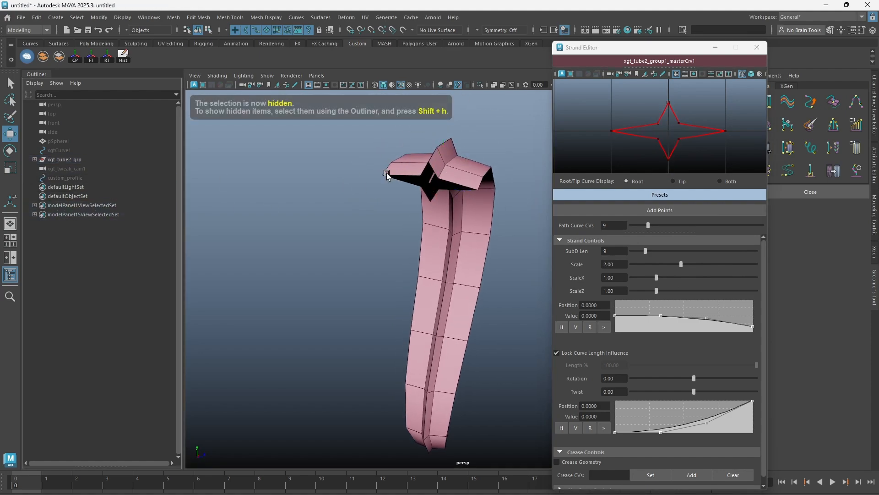
Scale the four inner points of the strand's root profile outward to turn the star into a diamond.
alt+drag(397, 222, 376, 222)
click(674, 181)
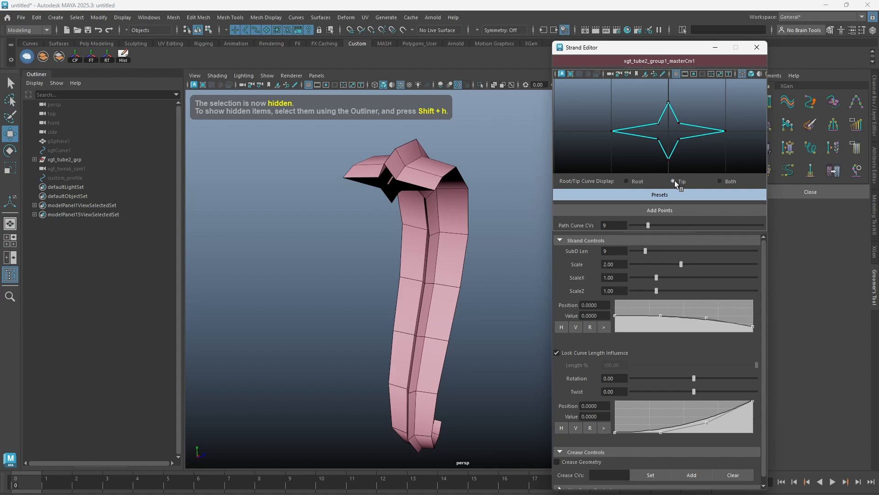
click(637, 180)
click(660, 117)
right_drag(662, 117, 635, 113)
drag(643, 112, 677, 133)
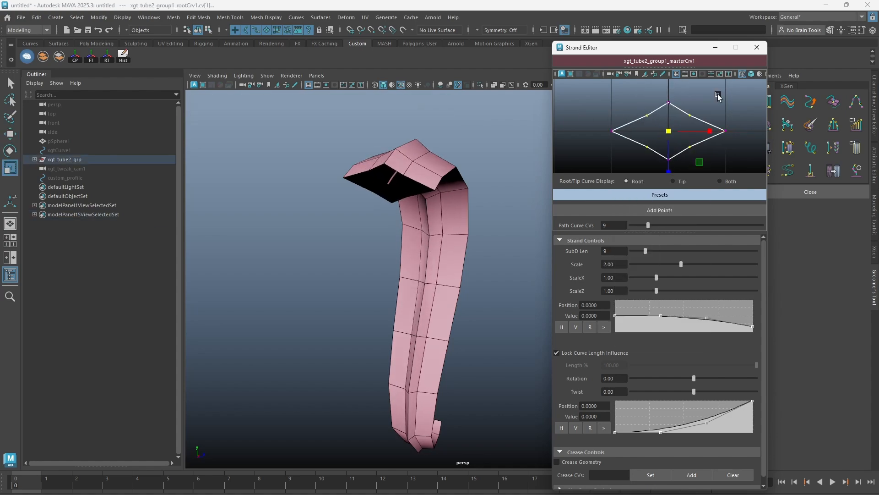
click(717, 95)
Display the tip profile, and show the root and tip profiles together for comparison.
click(686, 181)
click(718, 181)
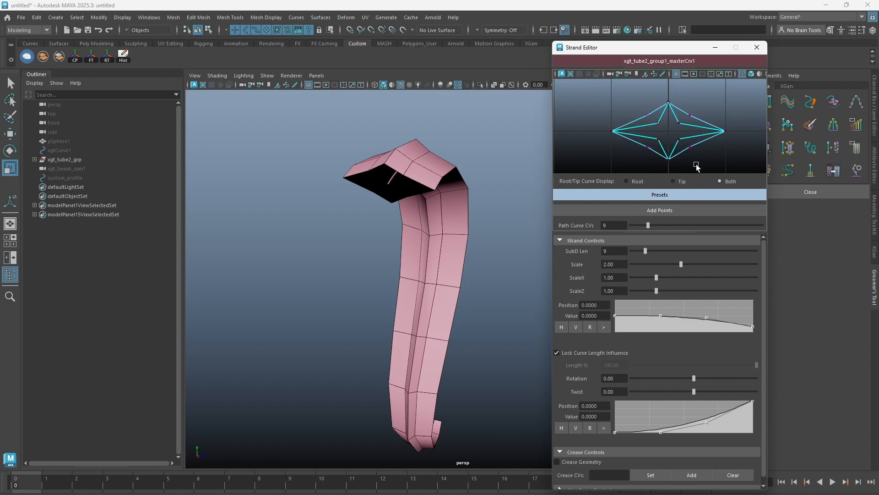
click(688, 118)
alt+drag(540, 210, 488, 214)
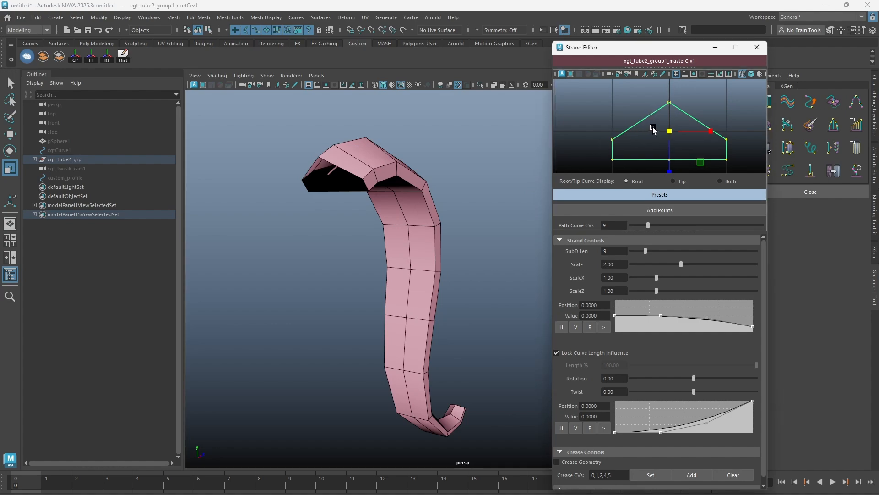
Add control points midway on the two upper slopes and on both halves of the bottom edge of the hut-shaped root profile.
alt+middle_drag(652, 130, 636, 118)
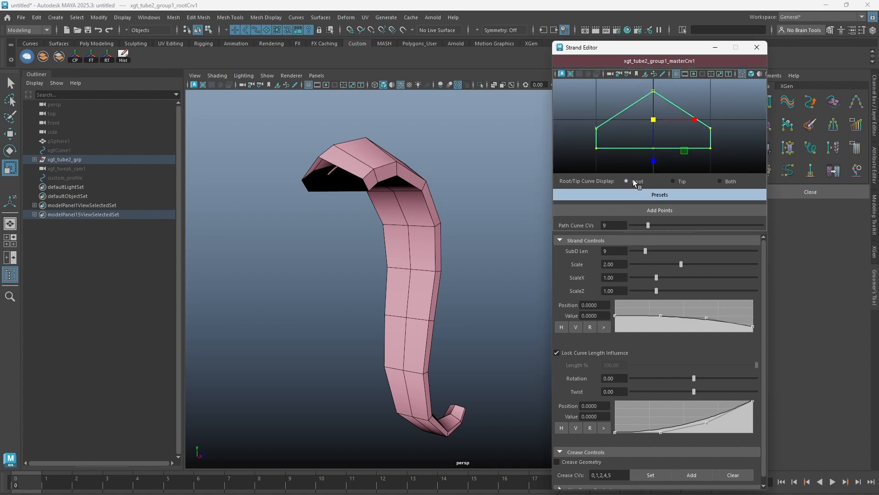
right_drag(631, 106, 625, 81)
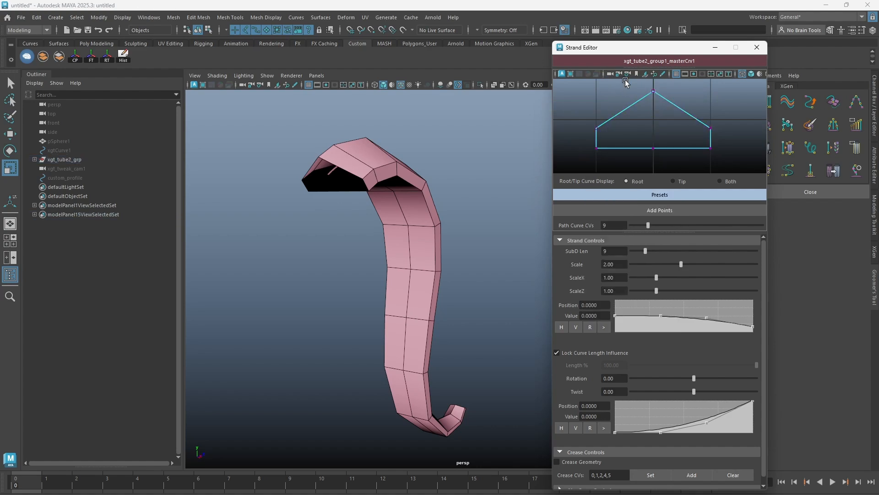
click(624, 110)
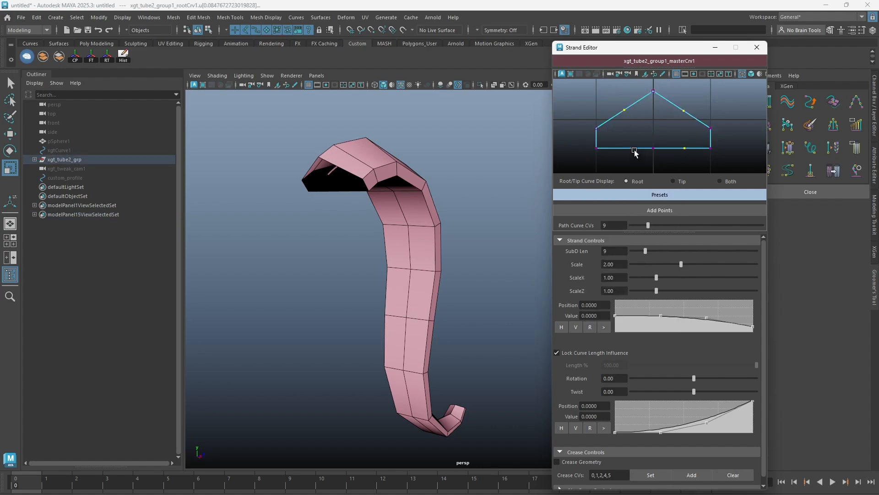
click(659, 209)
right_drag(633, 105, 681, 116)
mouse_move(655, 169)
mouse_down()
mouse_move(655, 188)
mouse_move(656, 166)
mouse_up()
right_drag(686, 173, 685, 108)
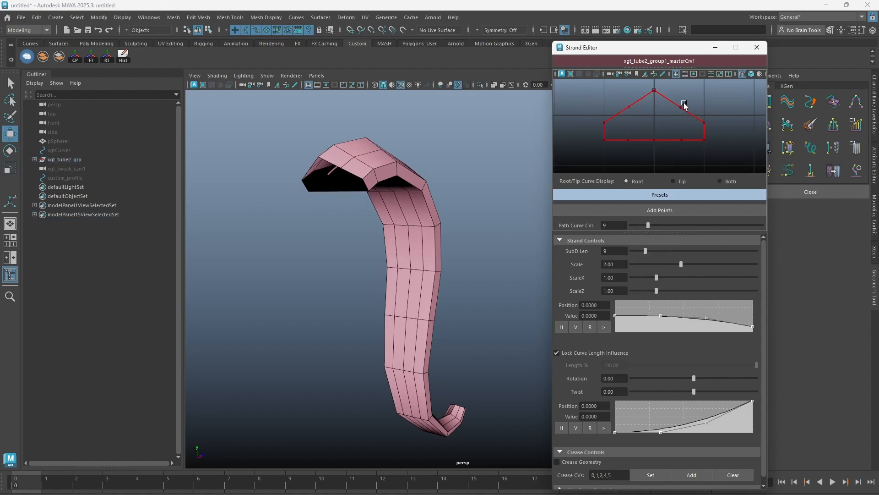
Show both root and tip profiles and scale their added points vertically outward, rounding the top and forming two bottom lobes.
click(635, 182)
click(719, 180)
click(698, 120)
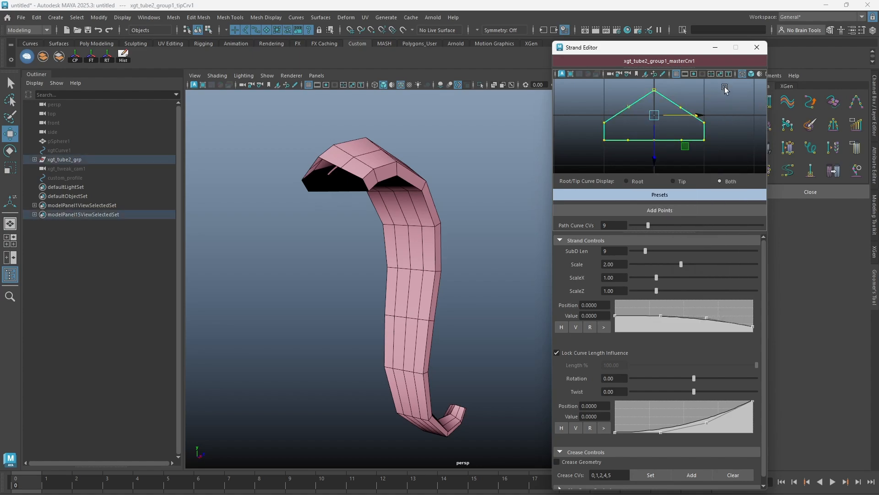
right_drag(707, 77, 707, 77)
drag(655, 165, 659, 184)
alt+drag(472, 190, 453, 211)
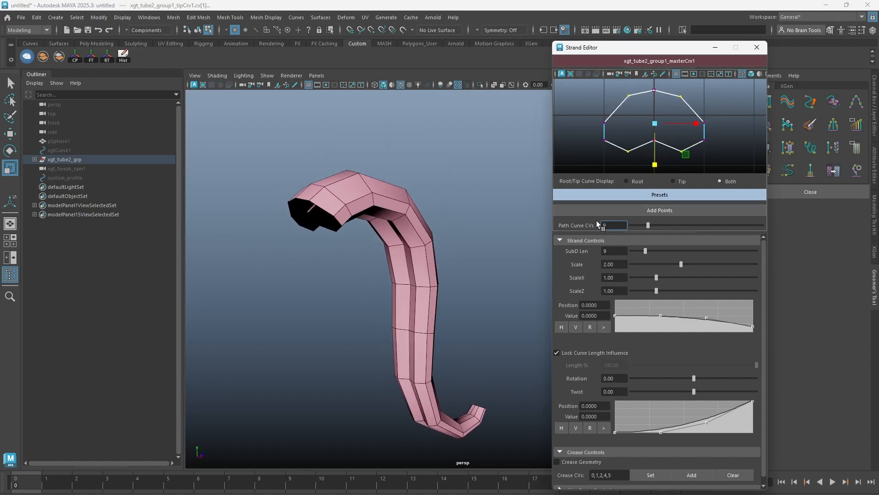
Switch to wireframe display and set Path Curve CVs to 30, inspecting the path curve's control points.
key(4)
key(F8)
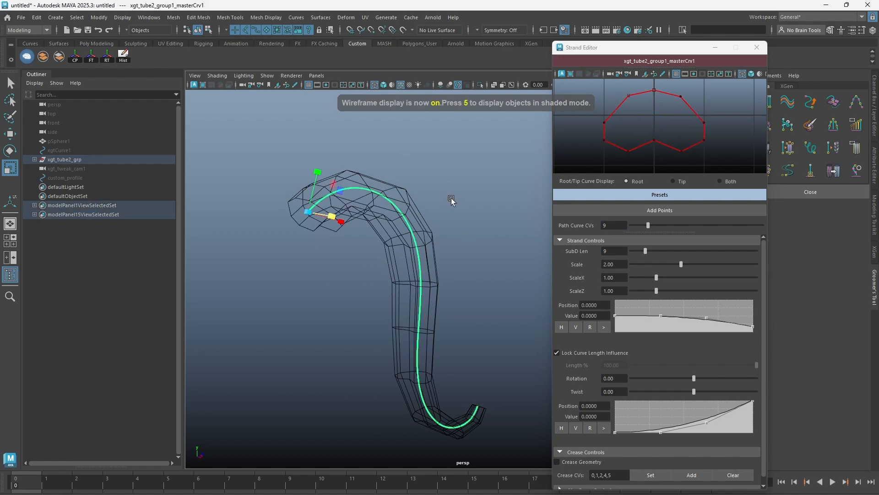
key(F8)
double_click(626, 227)
text(30)
key(Return)
key(F8)
key(F8)
right_drag(421, 220, 453, 201)
Set Path Curve CVs back to 9 and return the view to shaded display.
double_click(623, 227)
text(9)
key(Return)
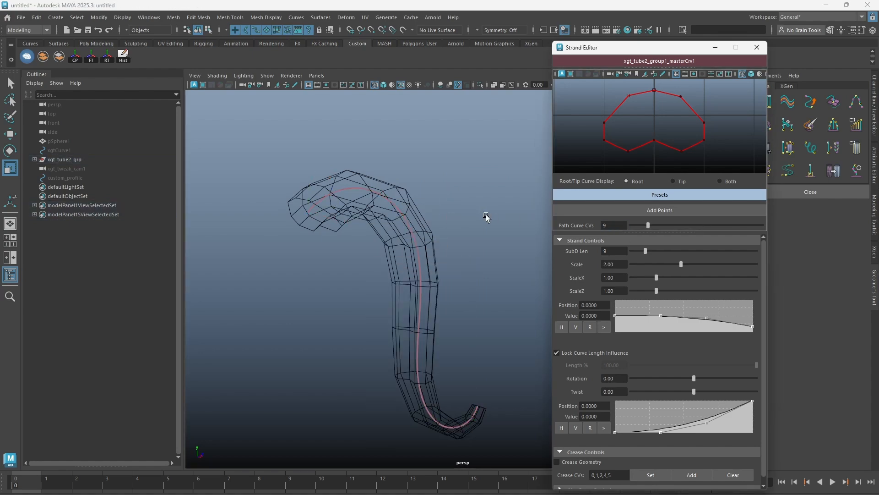
key(5)
Set SubD Len to 15, Scale to 2.48, ScaleX to 1.72 and ScaleZ to 0.97, and reshape the scale ramp and view it enlarged.
mouse_move(646, 249)
mouse_down()
mouse_move(686, 250)
mouse_move(660, 250)
mouse_move(673, 266)
mouse_move(693, 265)
mouse_move(653, 290)
mouse_move(662, 329)
mouse_move(663, 307)
mouse_move(710, 328)
mouse_move(709, 315)
mouse_move(708, 323)
mouse_up()
click(603, 327)
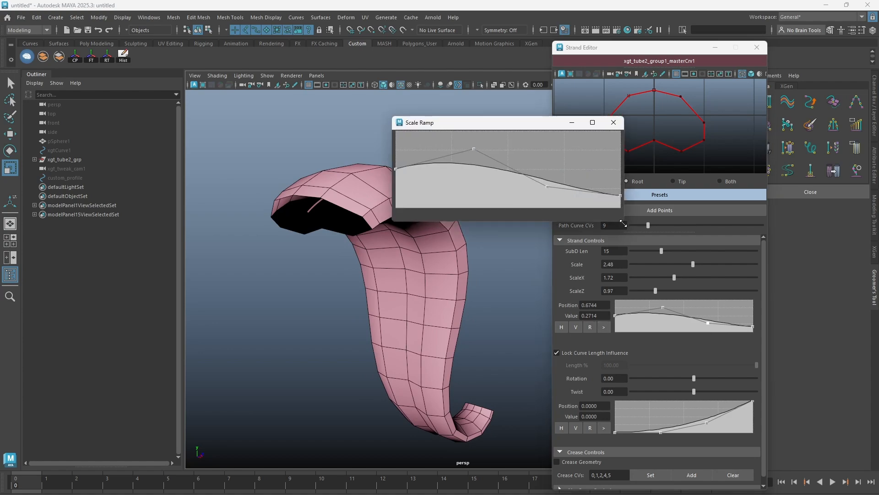
drag(620, 220, 857, 313)
alt+drag(299, 257, 304, 248)
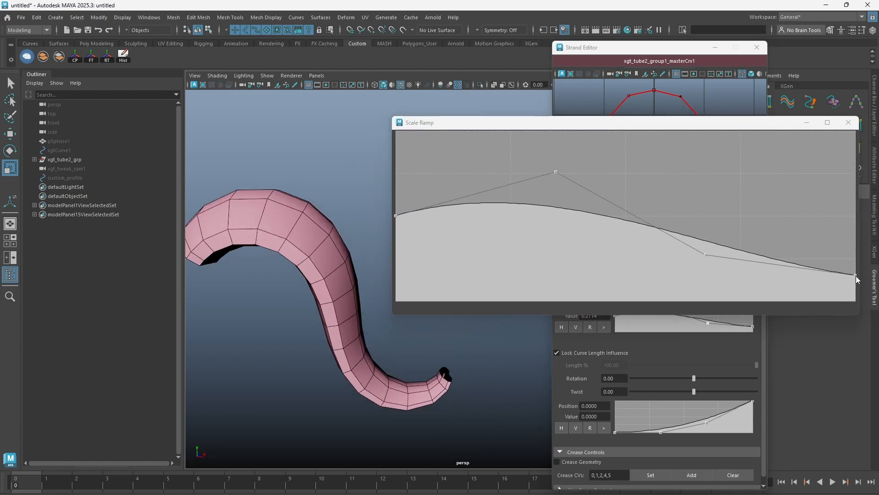
Lower the tip end of the scale ramp to zero and add several shaping points near the tip.
drag(855, 276, 857, 302)
click(787, 294)
drag(811, 287, 811, 297)
click(751, 293)
drag(731, 271, 731, 260)
Delete the extra points near the tip of the scale ramp and raise its tip end slightly above zero.
click(787, 306)
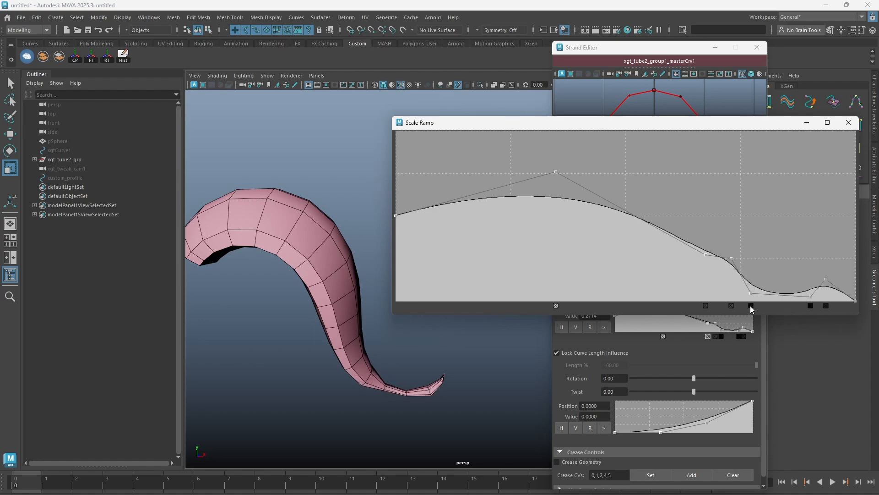
click(751, 306)
click(810, 306)
click(826, 305)
click(732, 306)
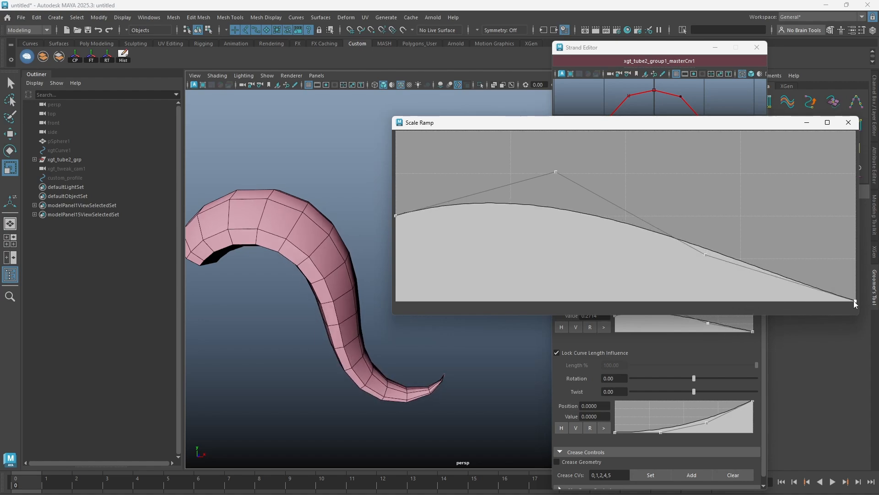
drag(854, 300, 854, 285)
click(848, 123)
Unlock Curve Length Influence and set the strand's Length to 50 percent.
scroll(601, 312, down, 1)
alt+drag(355, 275, 455, 259)
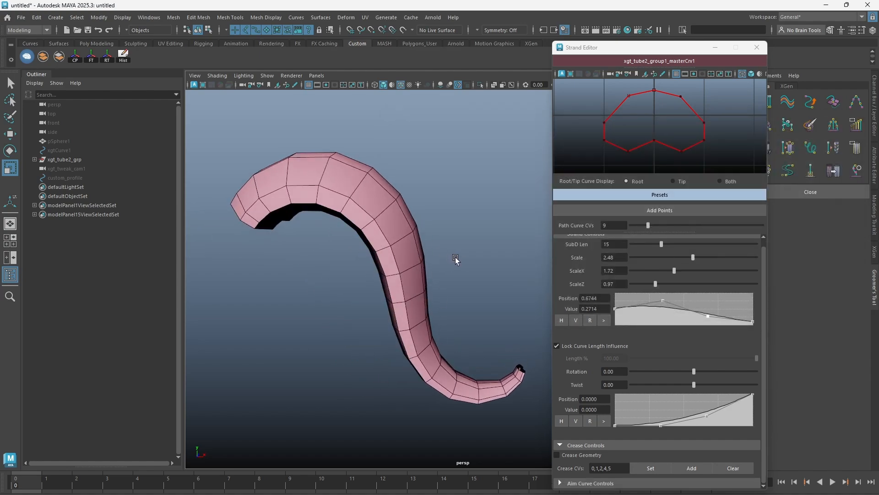
click(586, 345)
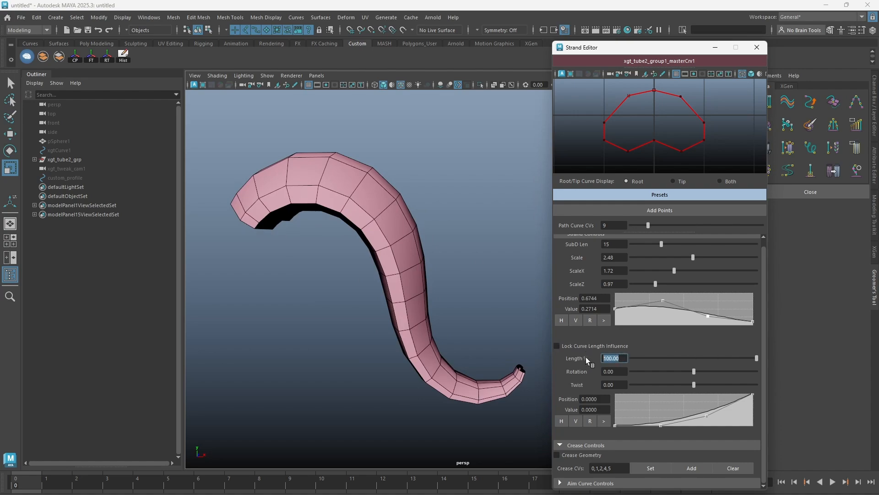
drag(747, 358, 700, 360)
click(608, 358)
text(50)
key(Return)
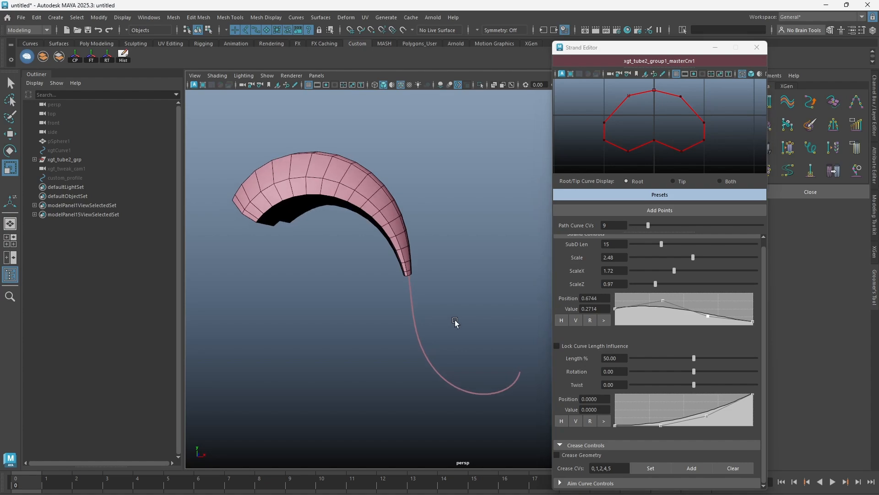
Relock Curve Length Influence for the full strand, and set Rotation to 14.61 and Twist to 180.00.
click(568, 345)
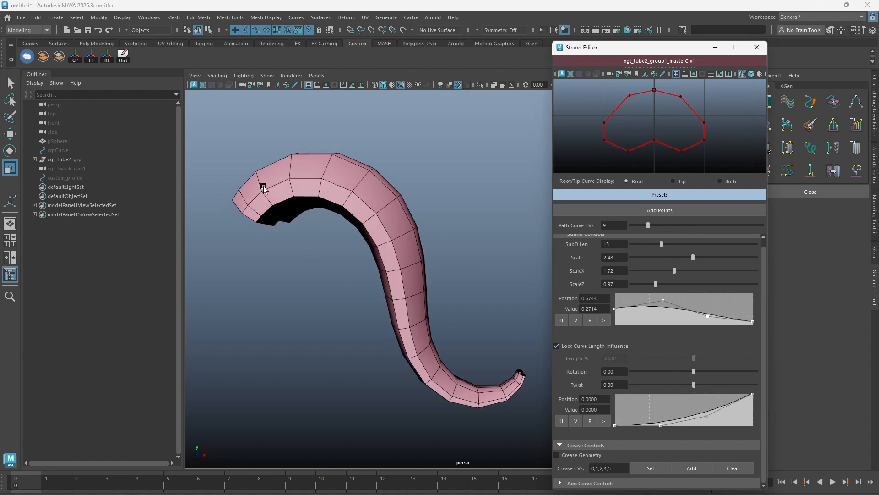
click(578, 347)
mouse_move(696, 358)
mouse_down()
mouse_move(721, 356)
mouse_move(700, 358)
mouse_move(708, 371)
mouse_move(728, 369)
mouse_move(696, 372)
mouse_up()
click(600, 345)
alt+drag(399, 270, 457, 268)
drag(693, 382, 697, 383)
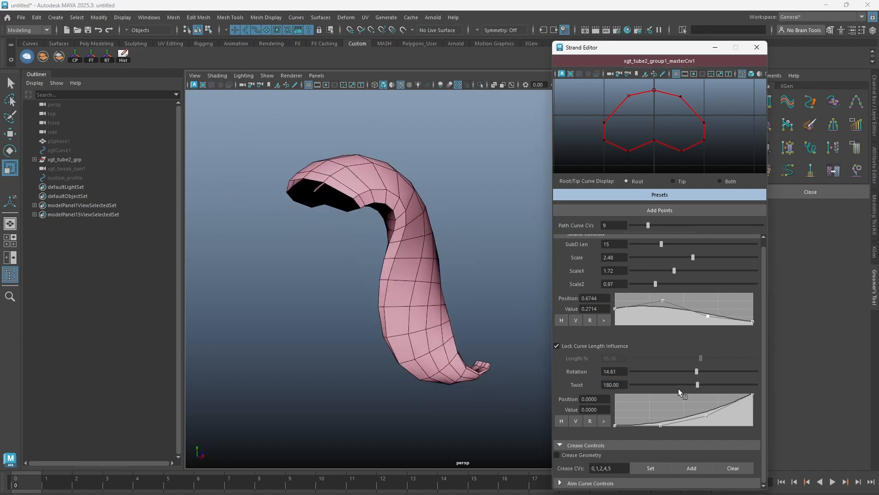
Reshape the twist ramp by moving its inner and tip points, and inspect it in an enlarged view.
drag(752, 395, 729, 406)
mouse_move(661, 425)
mouse_down()
mouse_move(661, 404)
mouse_move(662, 425)
mouse_up()
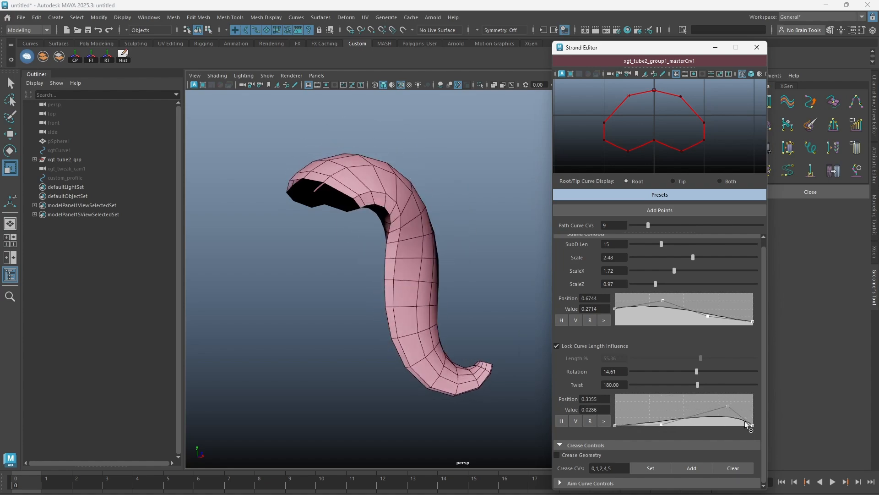
drag(753, 425, 753, 393)
click(603, 420)
drag(582, 199, 610, 212)
click(549, 237)
click(614, 162)
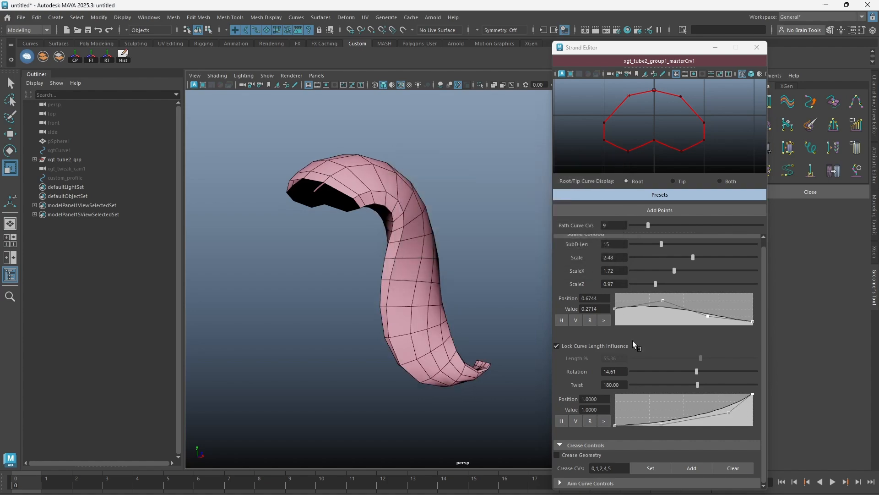
Try a wavy twist ramp with several added peaks, and reset the ramp to its default curve.
drag(728, 414, 700, 398)
drag(644, 422, 643, 405)
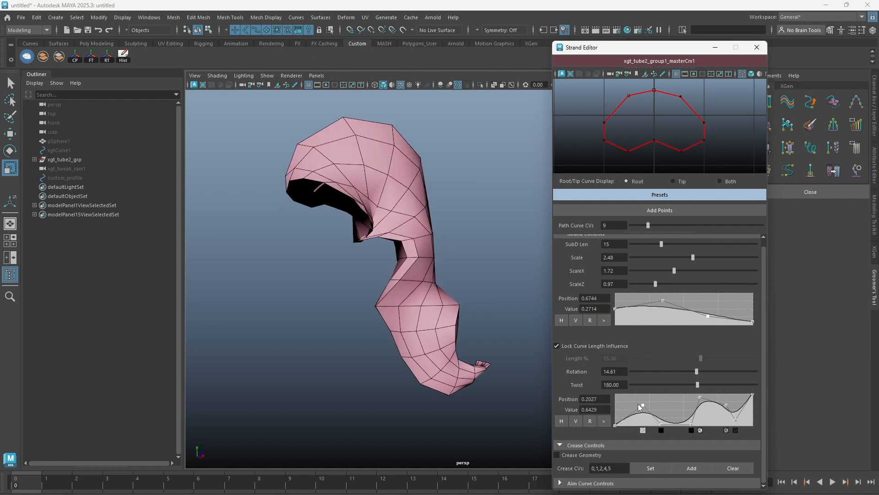
click(591, 421)
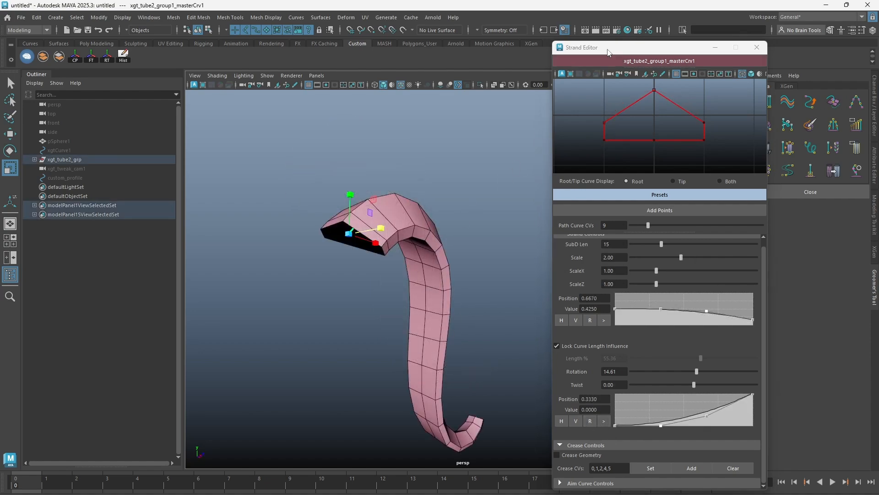
Extract the selected strand as a mesh, move the copy away from the hair tube, and preview it smoothed.
drag(616, 51, 799, 55)
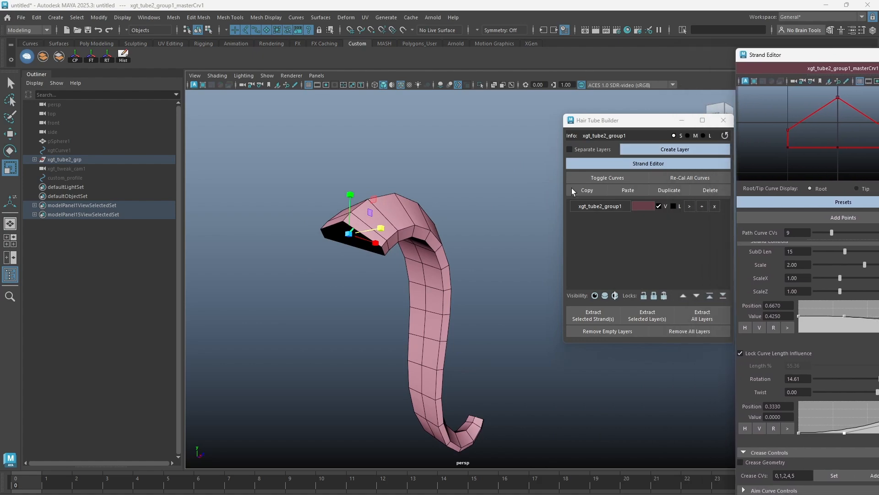
click(602, 315)
key(w)
middle_drag(412, 256, 223, 259)
key(3)
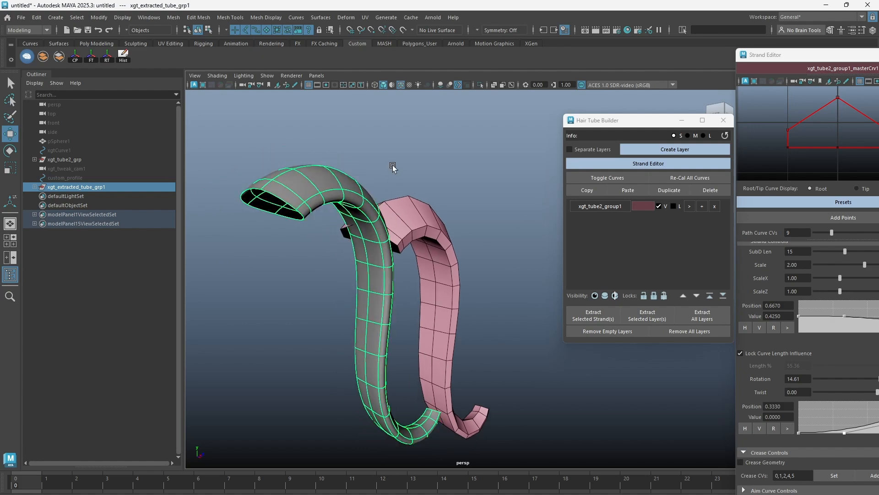
Compare the extracted tube mesh with and without smoothing, and delete it.
click(393, 169)
click(291, 204)
key(1)
key(3)
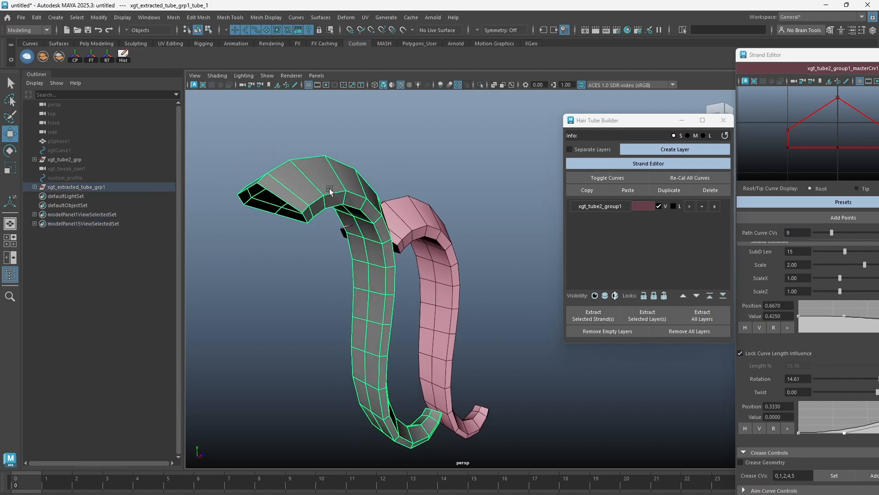
key(Delete)
Select the original hair tube strand, reopen the Strand Editor, and enable Crease Geometry.
click(381, 192)
click(671, 161)
drag(808, 54, 621, 52)
scroll(462, 252, up, 3)
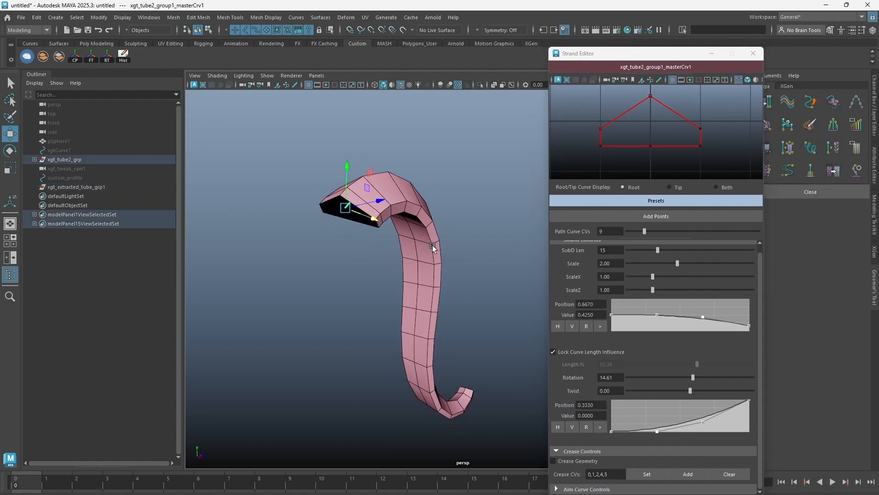
alt+middle_drag(462, 252, 478, 257)
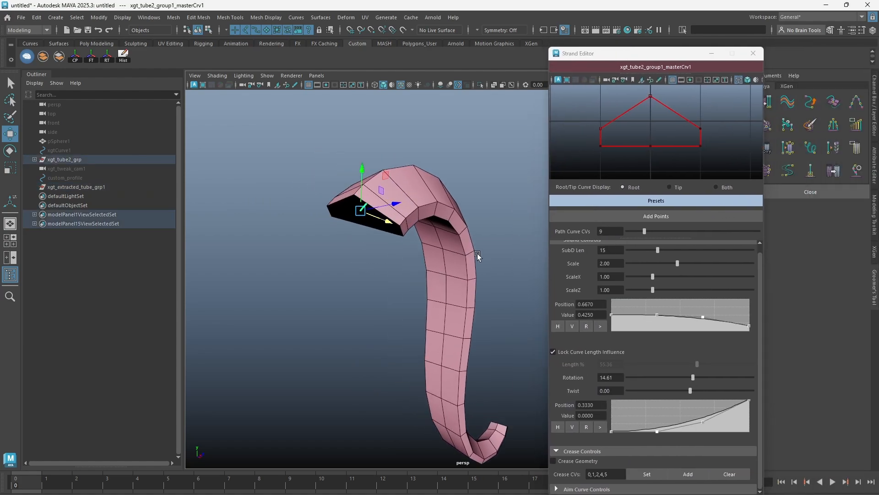
click(568, 462)
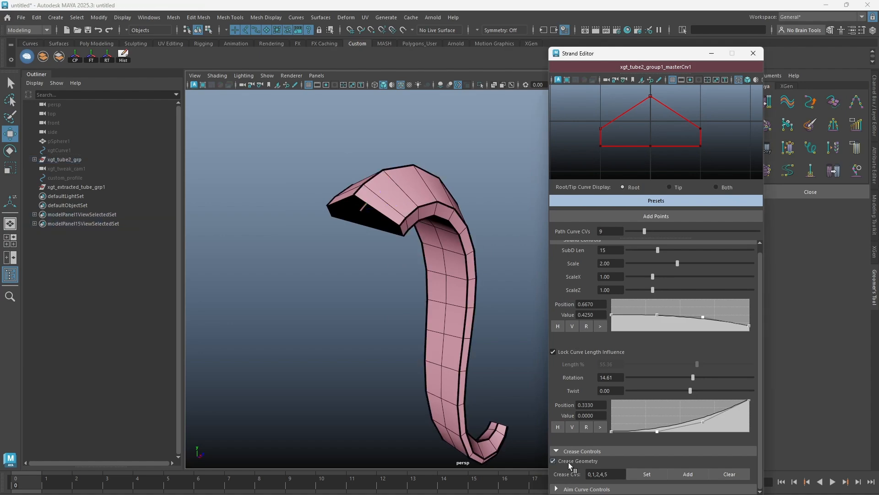
Apply the Hut B preset and an arc preset in turn to compare their Crease CVs, and restore the Hut A preset.
drag(615, 474, 584, 476)
mouse_move(408, 237)
alt+mouse_down()
mouse_move(465, 235)
mouse_move(403, 236)
alt+mouse_up()
click(643, 203)
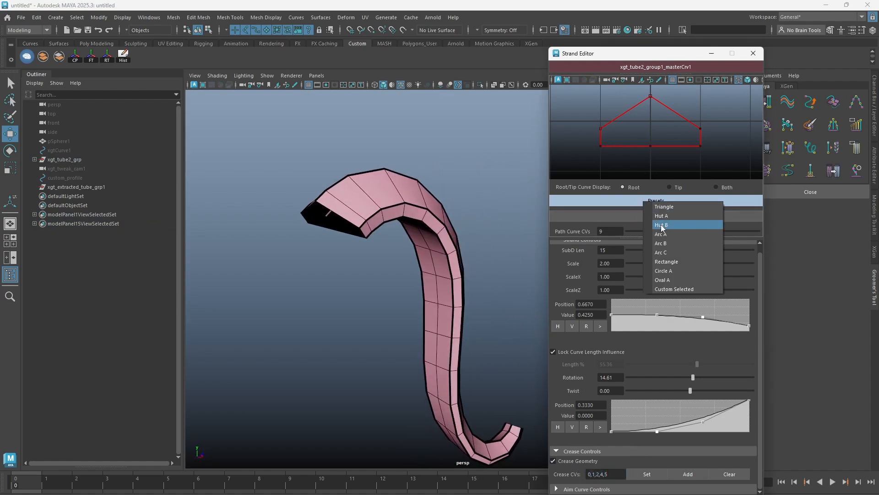
click(656, 227)
click(614, 473)
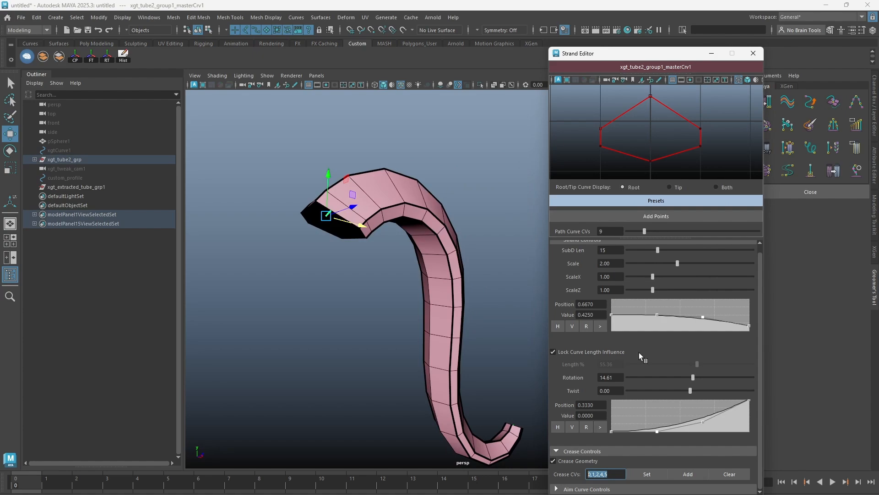
click(651, 208)
click(669, 242)
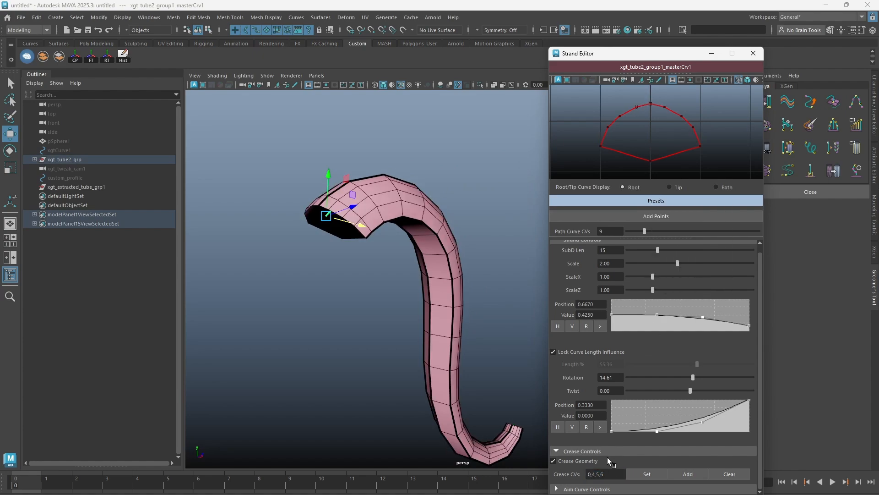
click(650, 201)
click(650, 217)
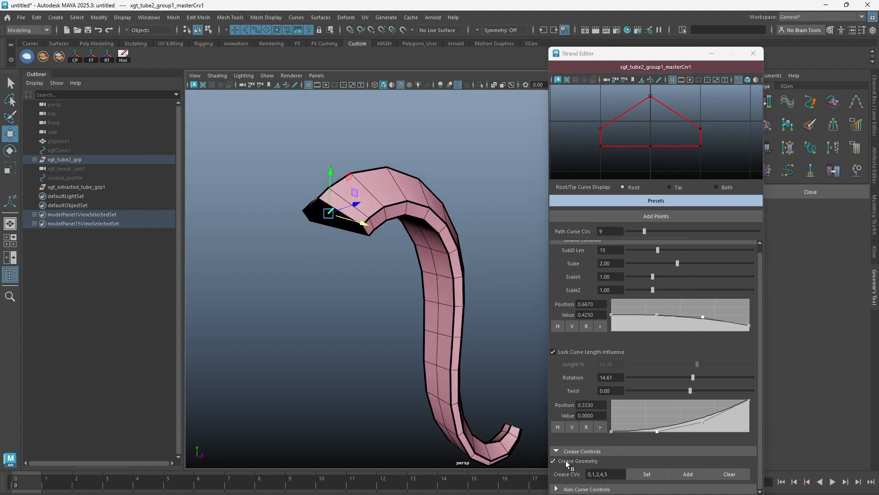
Extract the creased strand as a mesh, examine the copy beside the original tube, and delete the extracted mesh.
drag(633, 56, 758, 61)
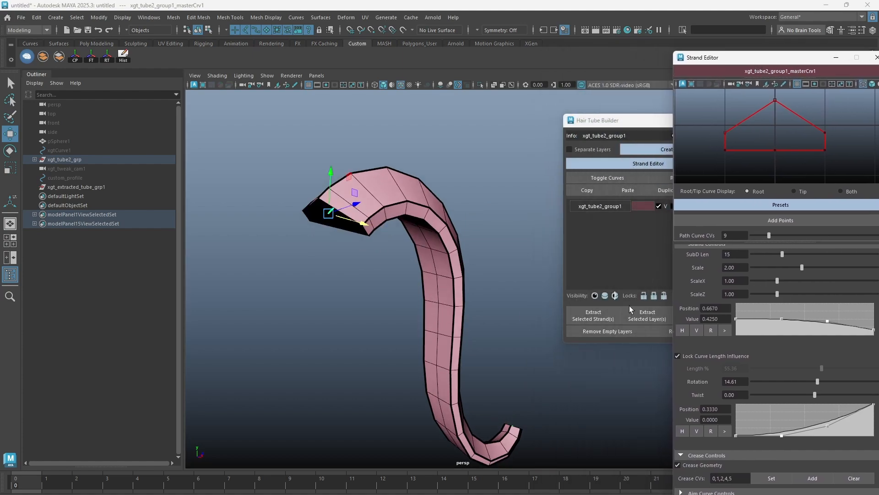
click(595, 318)
middle_drag(383, 275, 339, 250)
alt+drag(338, 248, 384, 251)
middle_drag(389, 253, 367, 224)
click(404, 159)
drag(390, 156, 333, 248)
scroll(345, 250, up, 2)
click(321, 232)
drag(355, 128, 300, 243)
click(341, 234)
alt+drag(365, 222, 426, 234)
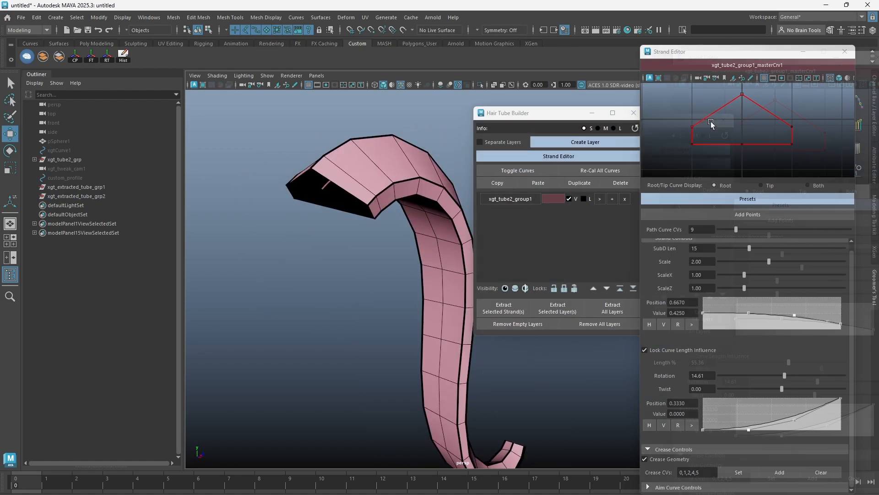
Add one new point to the middle of each of the two sloping edges of the root profile curve.
click(718, 117)
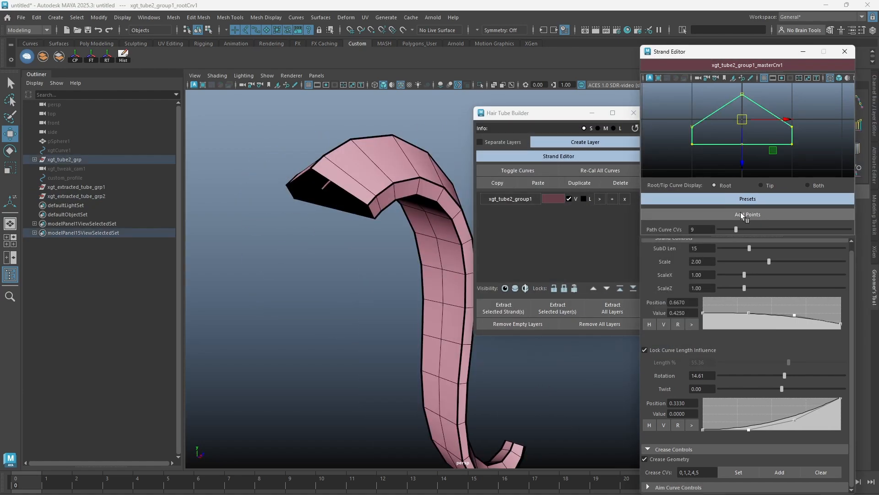
right_drag(718, 113, 721, 100)
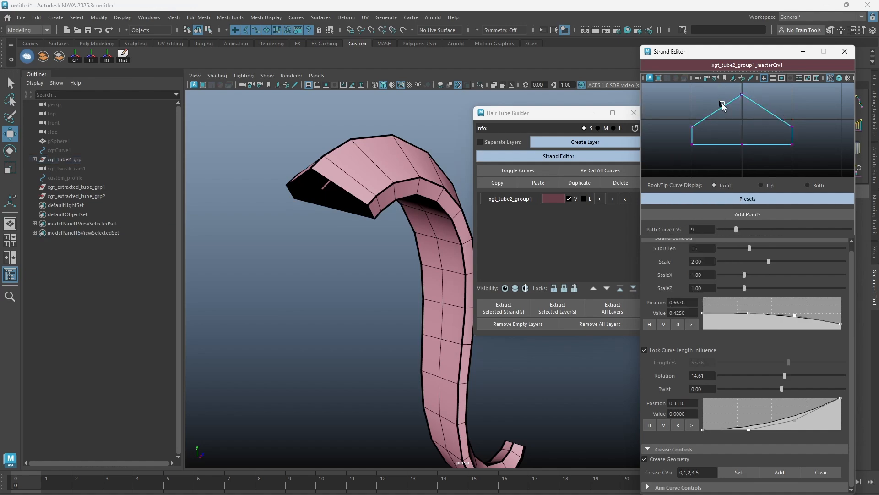
click(717, 112)
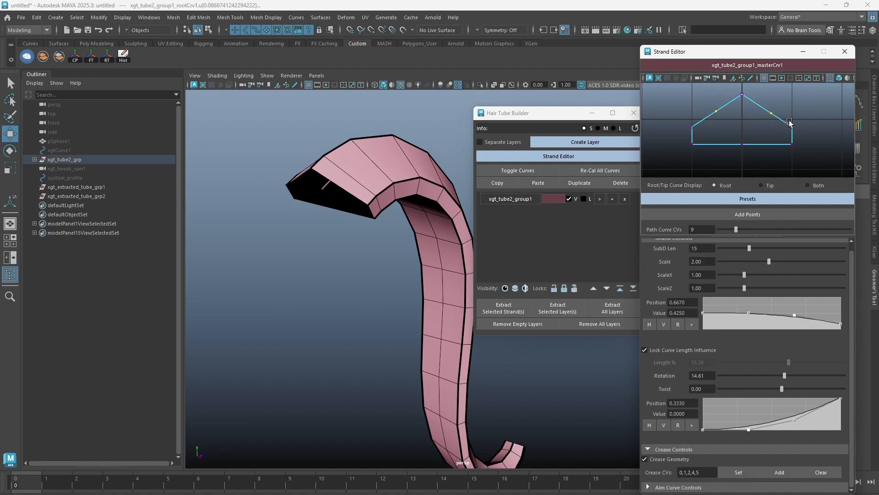
click(740, 215)
alt+drag(400, 189, 397, 206)
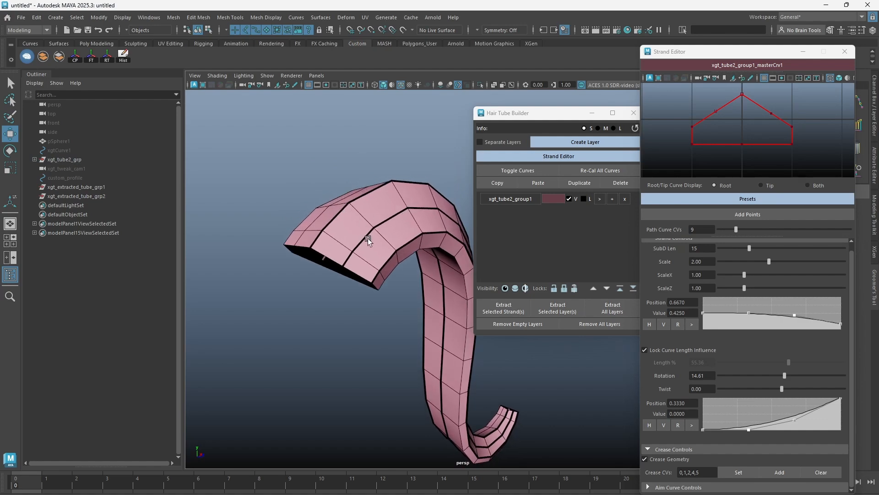
alt+drag(393, 243, 426, 225)
Set the Crease CVs to 0,2,3,5,6 from the profile points other than the two added on the sloping edges.
click(727, 104)
right_drag(728, 104, 689, 105)
mouse_move(736, 92)
mouse_down()
mouse_move(757, 110)
mouse_move(738, 98)
mouse_up()
click(792, 113)
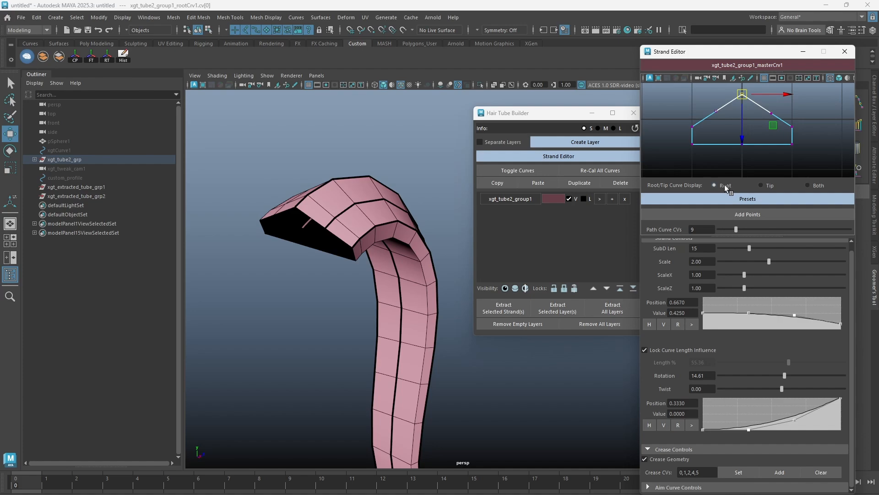
shift+drag(799, 116, 783, 136)
shift+drag(699, 121, 682, 146)
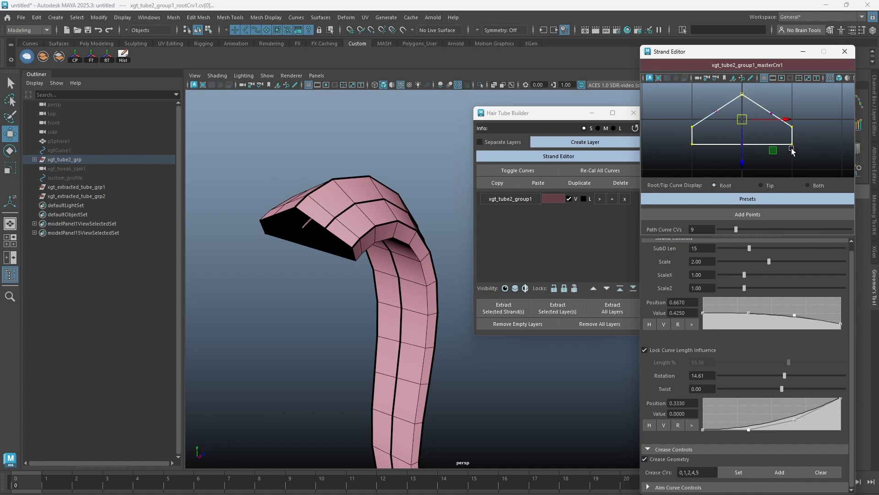
click(739, 473)
mouse_move(385, 204)
alt+mouse_down()
mouse_move(395, 170)
mouse_move(376, 216)
alt+mouse_up()
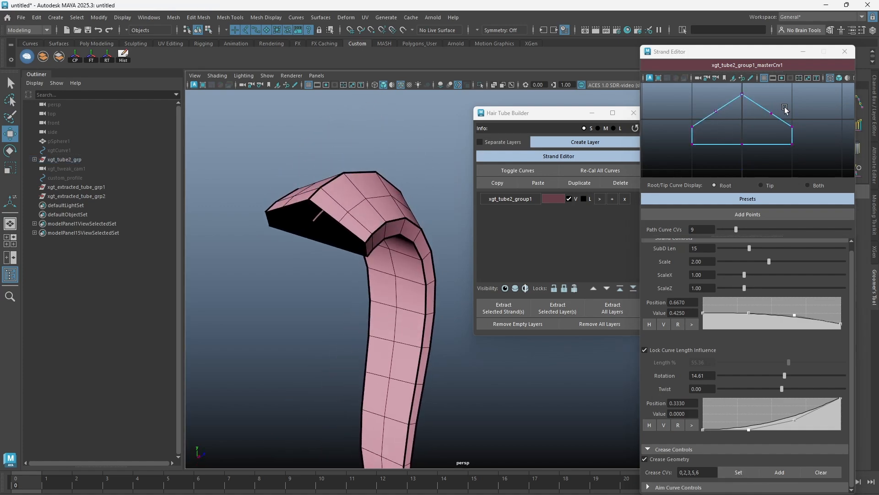
Display both the root and tip profile curves and try moving the two added points on them.
drag(785, 109, 727, 118)
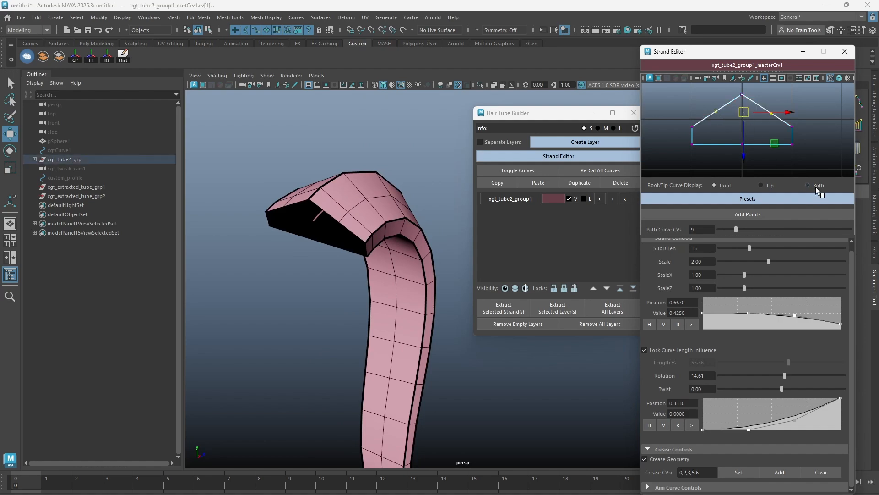
click(815, 186)
click(779, 118)
right_drag(780, 120, 737, 116)
drag(781, 110, 687, 122)
drag(744, 129, 743, 143)
key(ctrl+z)
Raise the two added points on both profile curves and scale them slightly inward to round the profile's upper side.
right_drag(770, 117, 807, 98)
drag(813, 89, 691, 137)
key(q)
right_drag(756, 114, 759, 90)
drag(712, 123, 793, 107)
key(w)
key(r)
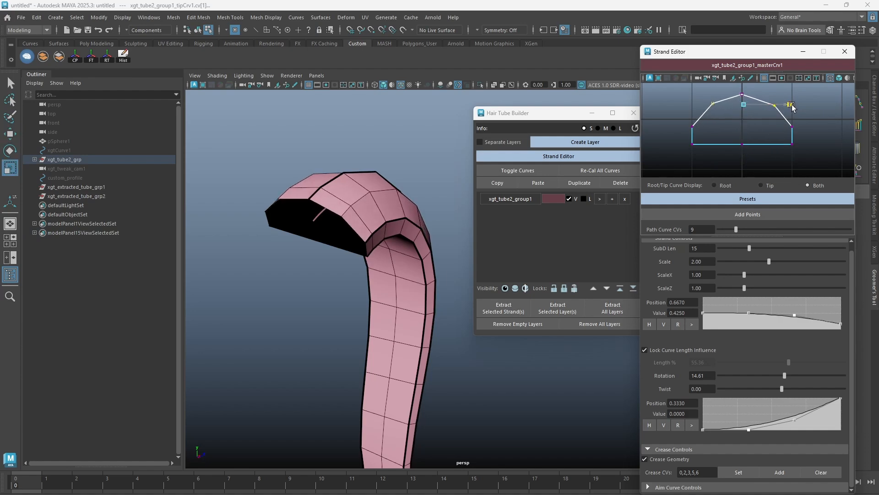
key(w)
click(781, 122)
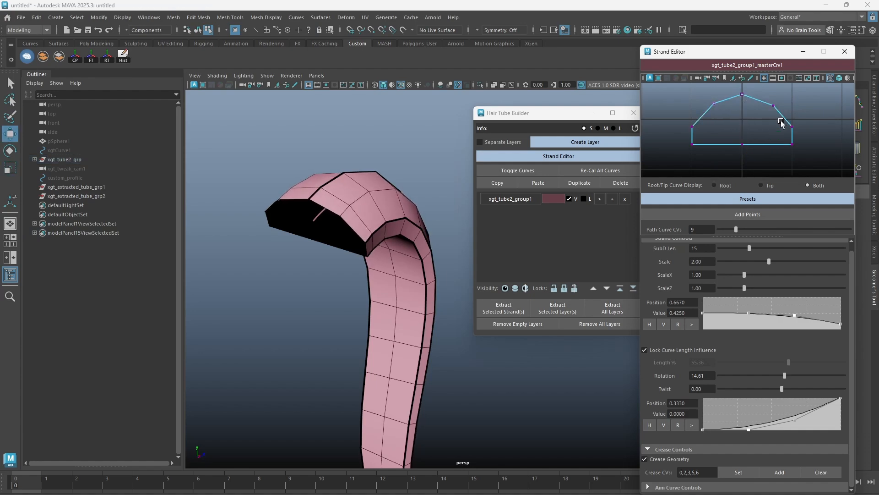
Display only the root profile curve and add its two raised points, 1 and 7, to the Crease CVs.
drag(771, 109, 770, 109)
click(714, 103)
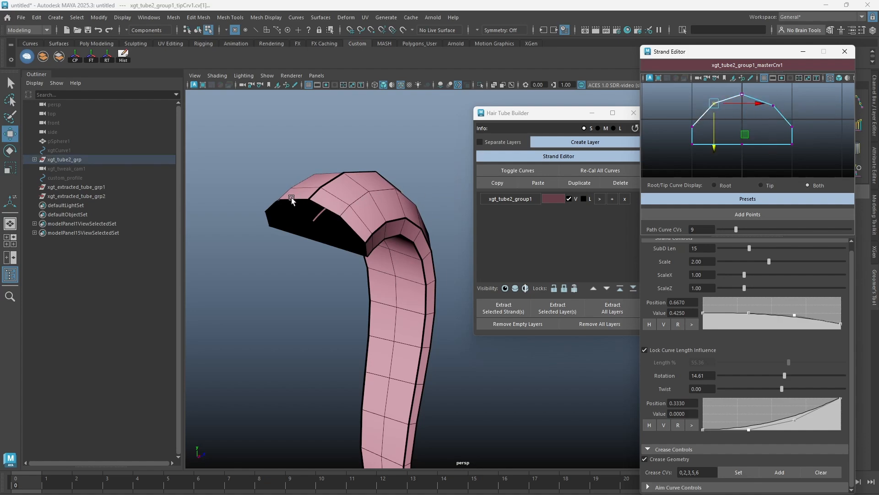
alt+drag(289, 191, 352, 183)
click(759, 154)
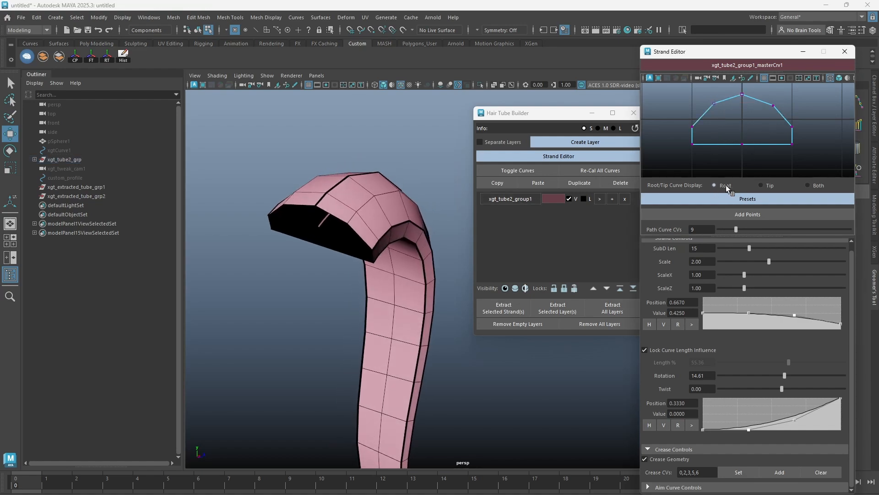
click(773, 106)
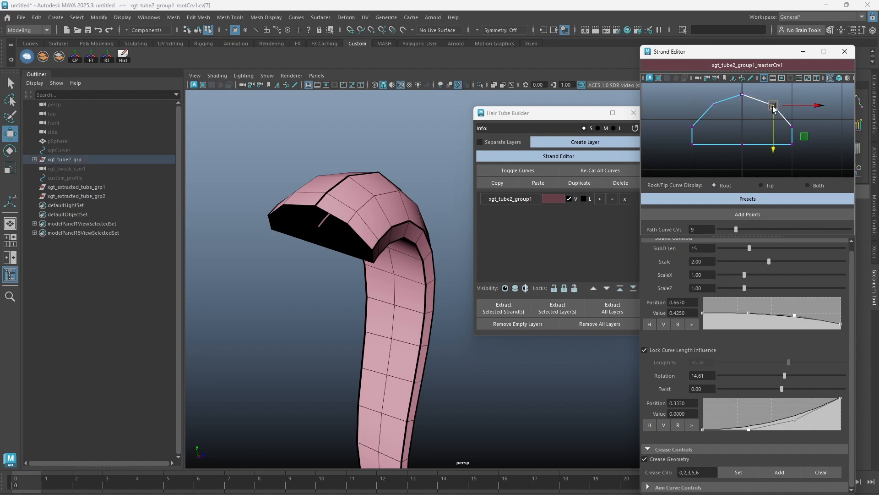
shift+click(715, 104)
click(779, 472)
mouse_move(388, 250)
alt+mouse_down()
mouse_move(426, 226)
mouse_move(384, 257)
alt+mouse_up()
right_drag(373, 219, 406, 204)
Extract a copy of the creased strand to preview it smoothed, delete the copy, and clear the Crease CVs.
click(498, 309)
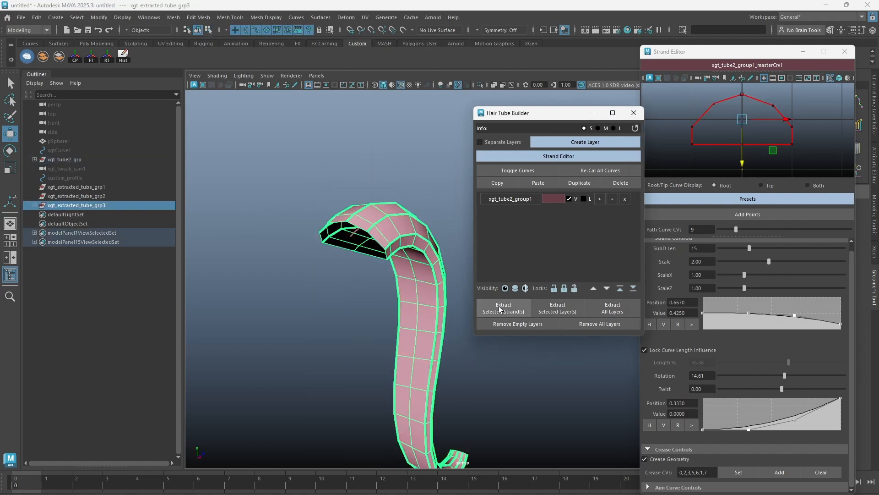
middle_drag(413, 279, 194, 281)
click(220, 281)
click(293, 238)
key(3)
click(311, 194)
click(261, 250)
key(Delete)
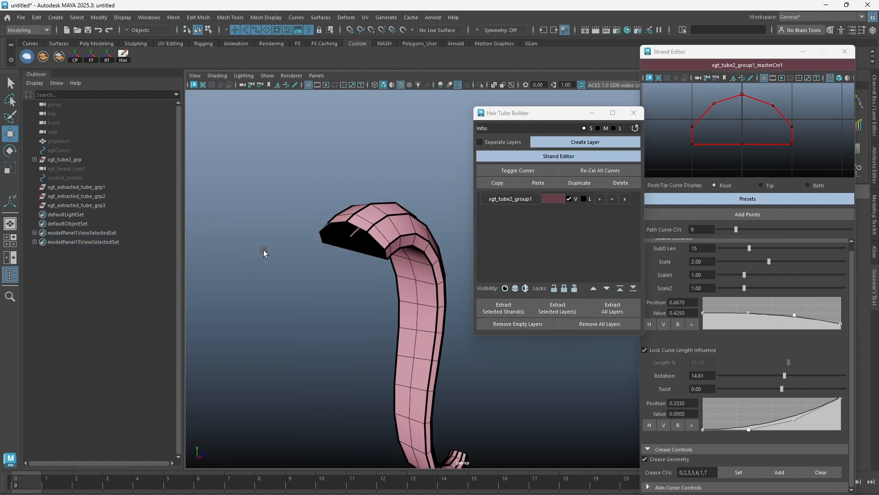
click(821, 473)
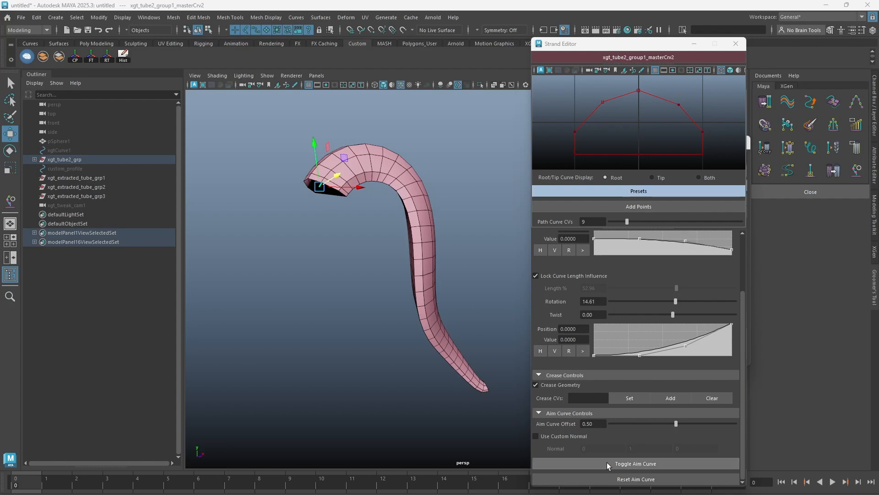
Toggle on the strand's aim curve and examine it against the tube in wireframe and shaded display.
click(635, 462)
key(4)
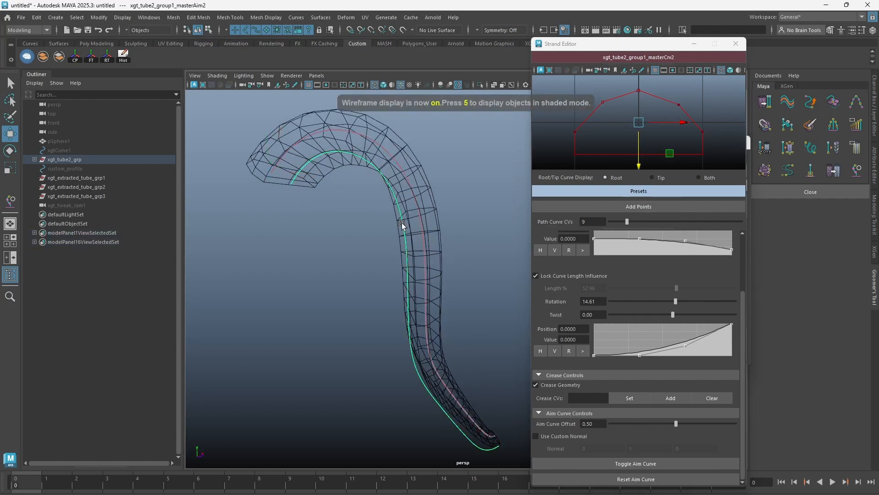
mouse_move(429, 233)
alt+mouse_down()
mouse_move(428, 246)
mouse_move(422, 233)
alt+mouse_up()
right_drag(422, 232, 436, 196)
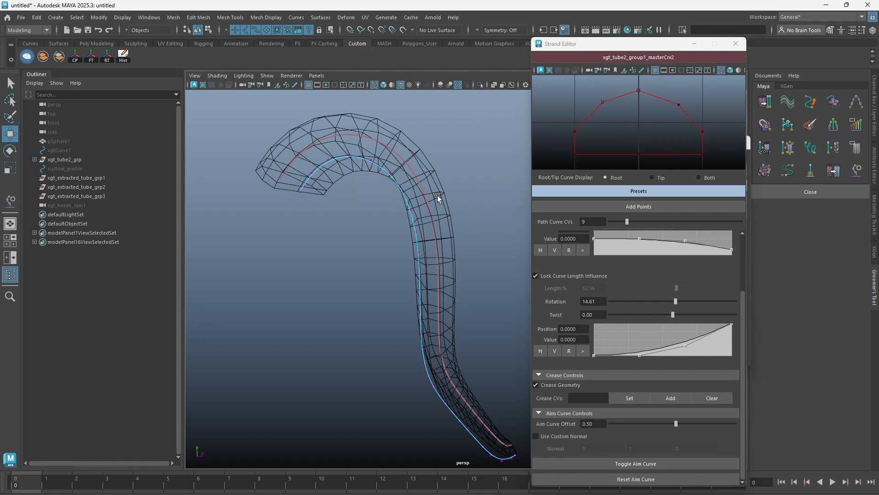
right_drag(397, 168, 465, 160)
key(5)
key(4)
key(5)
mouse_move(458, 196)
alt+mouse_down()
mouse_move(440, 239)
mouse_move(416, 244)
alt+mouse_up()
Set the strand's Aim Curve Offset to 0.55 and check the curve's distance from the tube.
click(591, 423)
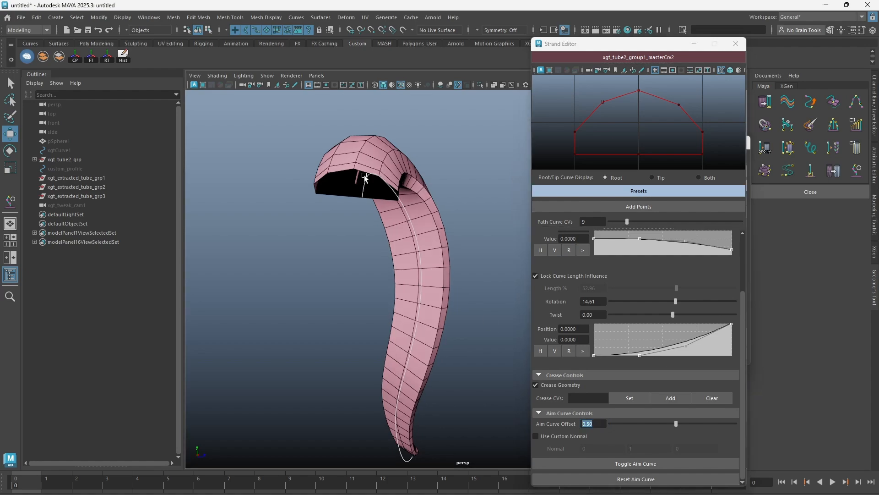
mouse_move(676, 422)
mouse_down()
mouse_move(666, 422)
mouse_move(676, 424)
mouse_up()
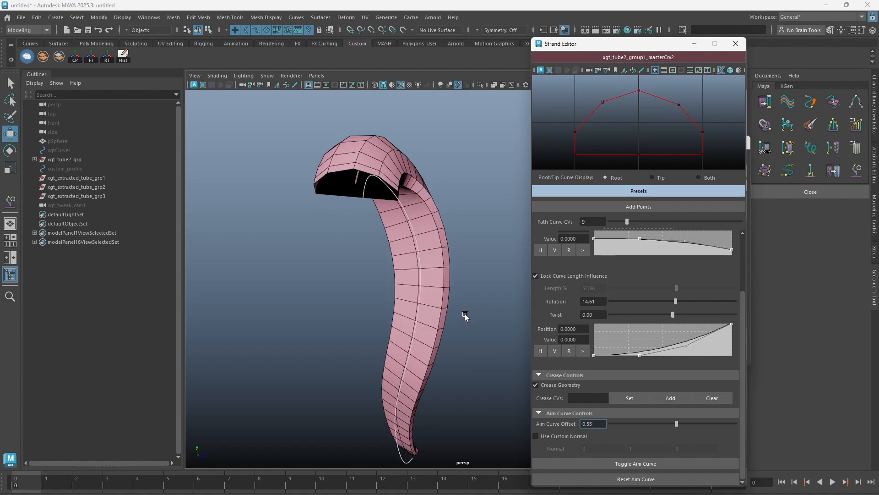
alt+right_drag(490, 378, 424, 320)
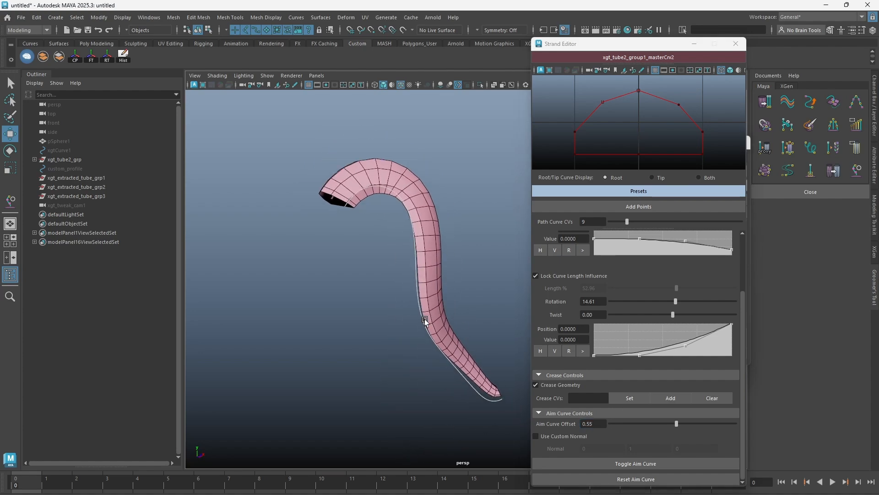
alt+drag(424, 320, 444, 309)
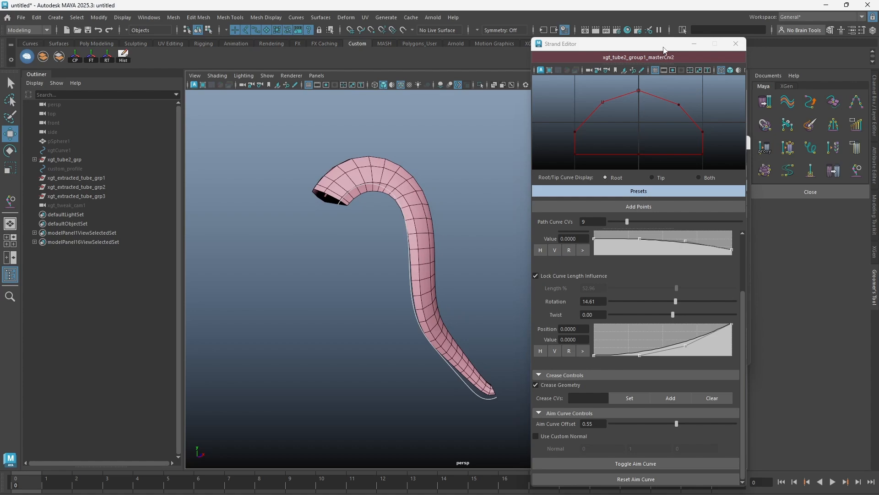
Hide the first hair tube layer and show the second layer's spiral strand in the Hair Tube Builder.
drag(664, 48, 807, 49)
drag(620, 143, 524, 143)
click(580, 229)
click(579, 243)
alt+middle_drag(461, 272, 355, 266)
drag(430, 157, 374, 234)
mouse_move(397, 233)
alt+mouse_down()
mouse_move(418, 241)
mouse_move(367, 268)
alt+mouse_up()
key(5)
drag(761, 49, 638, 54)
drag(542, 144, 619, 145)
Examine the spiral strand's aim curve in wireframe and shaded display, and set its Aim Curve Offset to 0.63.
drag(656, 54, 665, 54)
alt+drag(476, 269, 439, 273)
scroll(468, 284, up, 2)
key(4)
alt+middle_drag(543, 329, 410, 337)
key(5)
mouse_move(377, 369)
alt+mouse_down()
mouse_move(420, 302)
mouse_move(392, 280)
mouse_move(417, 274)
mouse_move(400, 274)
mouse_move(424, 314)
mouse_move(419, 307)
alt+mouse_up()
drag(704, 432, 704, 434)
alt+drag(483, 276, 439, 280)
drag(700, 428, 704, 430)
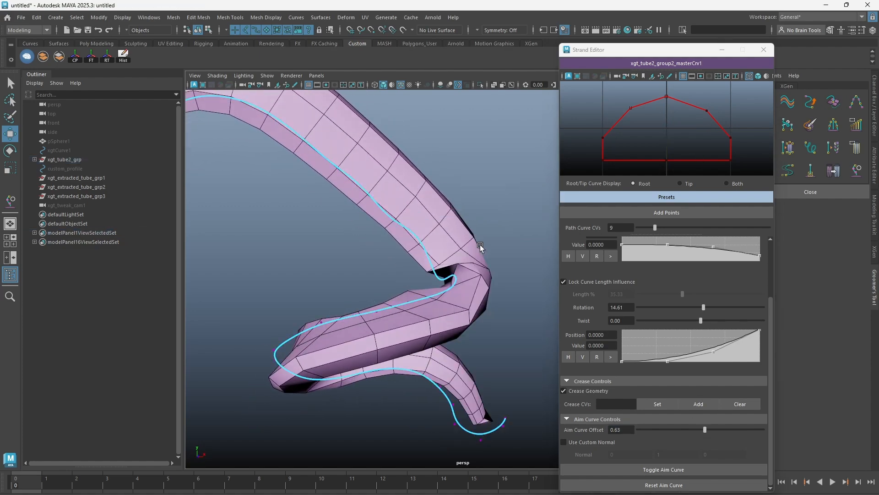
Show the spiral strand's aim curve and move its control vertices around the sharp bend to adjust the tube's twisting.
alt+drag(479, 223, 482, 252)
key(4)
click(461, 239)
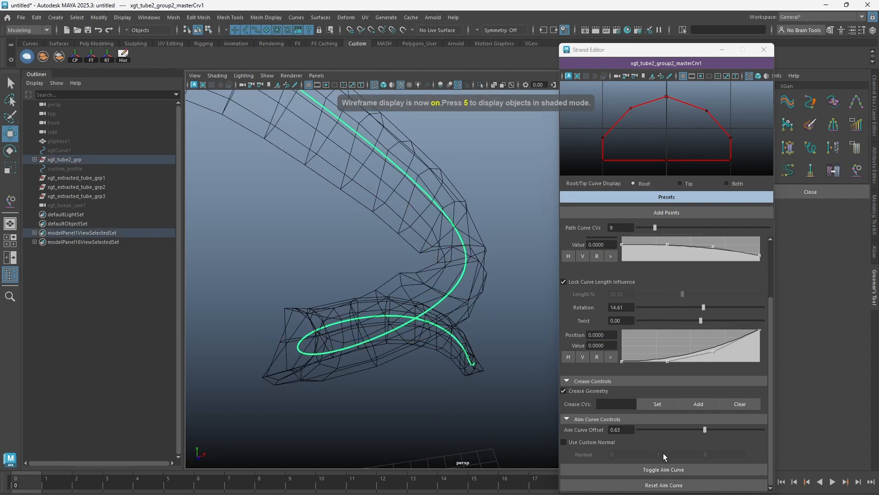
click(659, 468)
click(449, 261)
right_drag(503, 191, 450, 192)
click(430, 258)
key(5)
drag(429, 246, 431, 289)
alt+drag(431, 287, 389, 261)
click(350, 228)
alt+drag(361, 231, 433, 232)
click(386, 250)
alt+drag(404, 258, 386, 192)
click(390, 229)
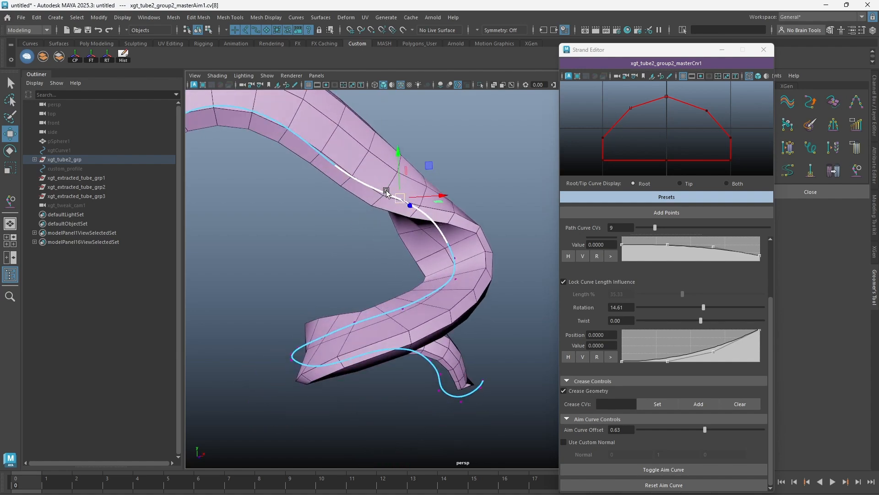
Enable Use Custom Normal for the aim curve and set the normal's Y value to -1.
alt+drag(422, 301, 471, 268)
click(590, 443)
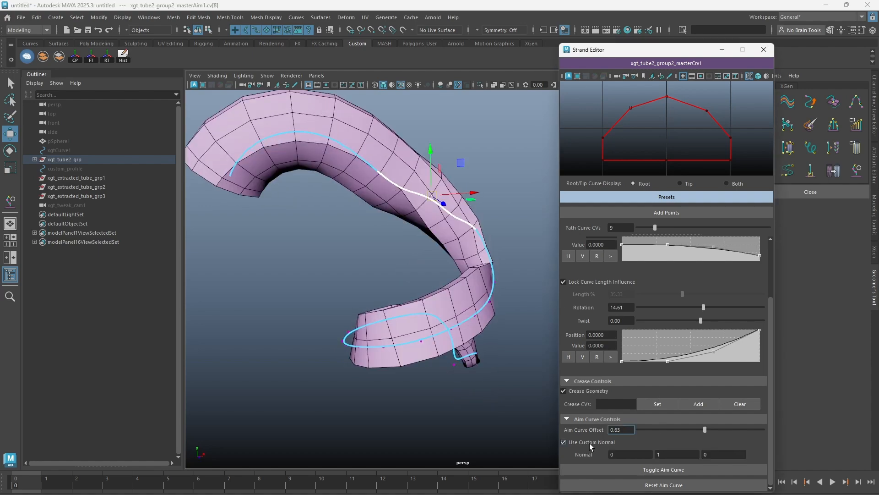
click(664, 453)
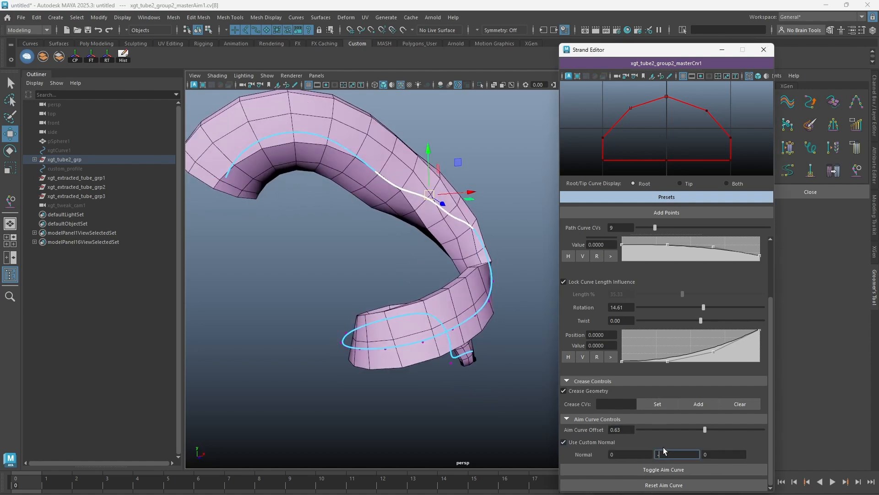
key(Return)
alt+drag(332, 222, 395, 155)
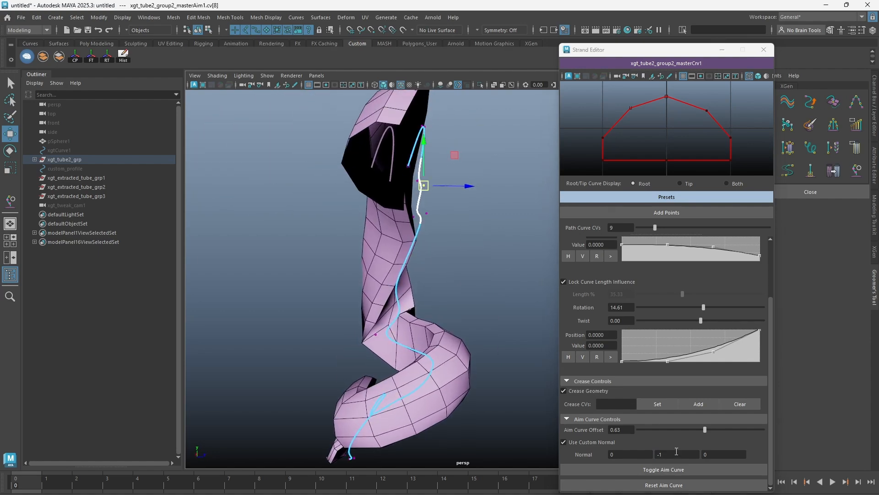
Set the aim curve's custom normal to 0, 0, 1.
key(Return)
double_click(731, 455)
text(1)
key(Return)
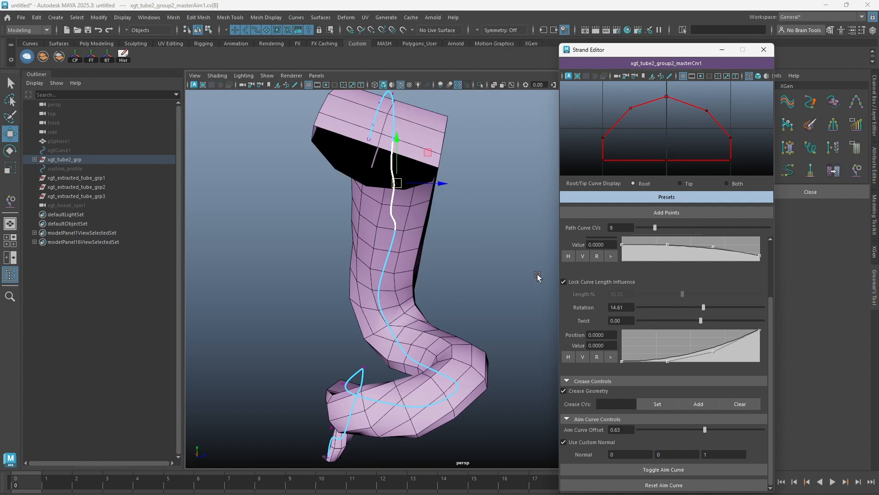
key(Return)
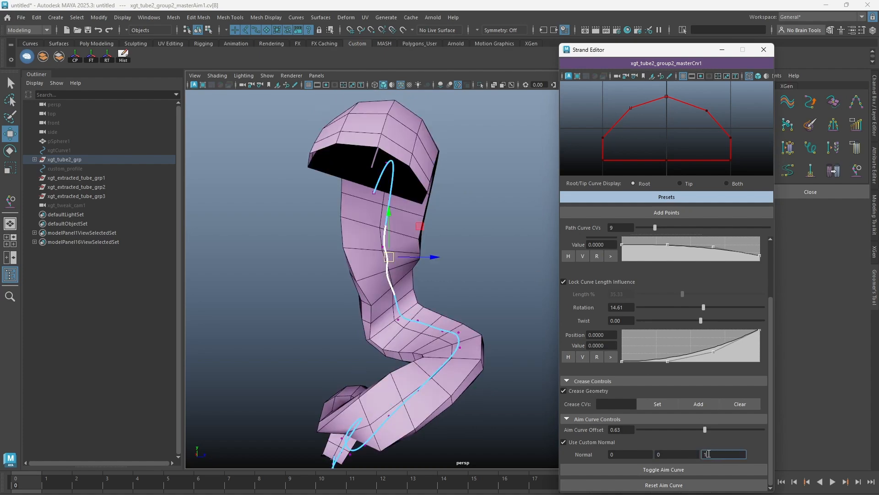
Disable Use Custom Normal and hide the spiral strand's aim curve.
click(586, 444)
alt+drag(343, 283, 365, 280)
drag(406, 256, 390, 262)
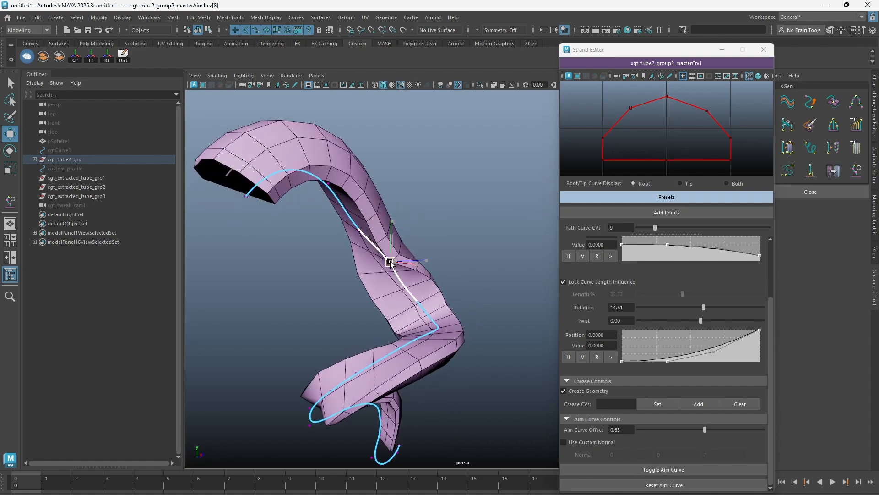
click(654, 469)
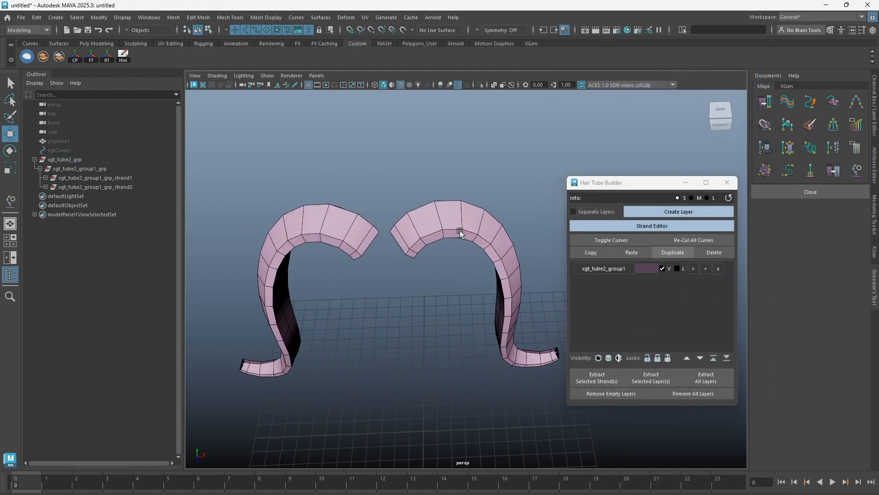
Open the right strand in the Strand Editor and reshape its root profile by shifting the peak sideways and lowering the opposite upper corner.
click(450, 202)
click(635, 227)
right_drag(708, 126, 677, 128)
alt+middle_drag(701, 132, 714, 128)
drag(716, 126, 658, 171)
drag(737, 151, 707, 150)
click(757, 98)
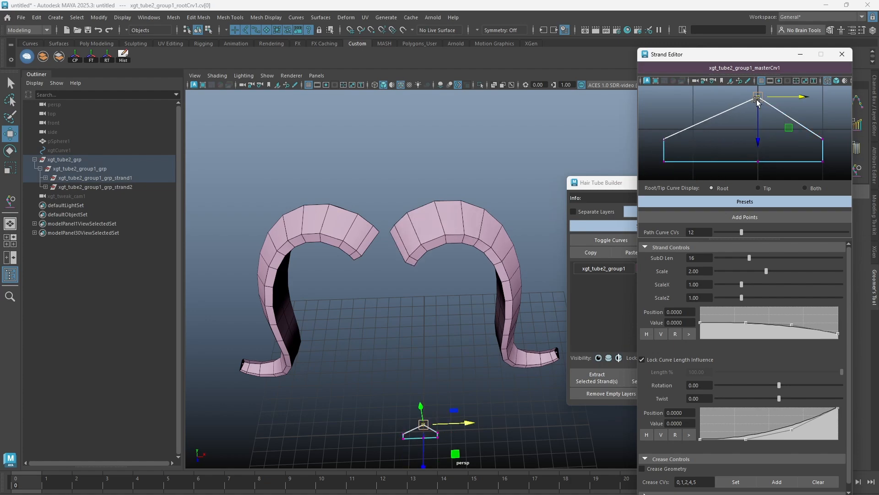
drag(758, 99, 804, 100)
drag(649, 151, 649, 151)
drag(664, 139, 662, 153)
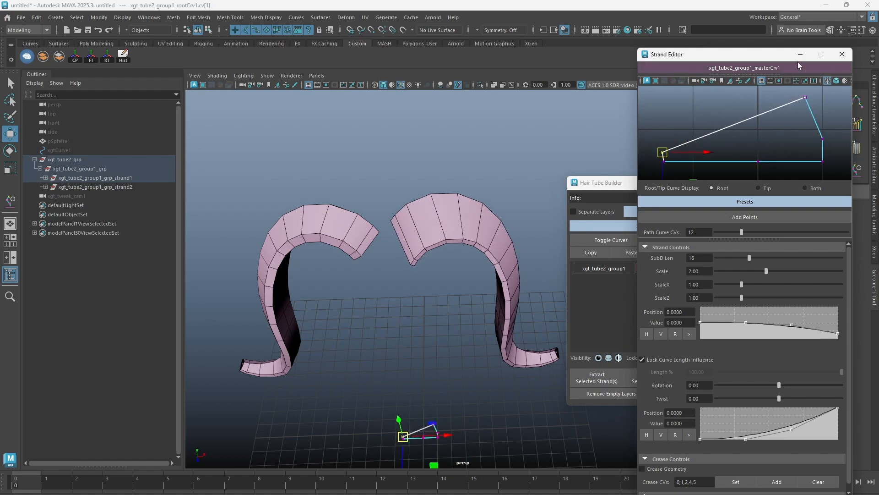
Copy the edited right strand and paste its profile onto the mirrored left strand, checking the result from several angles.
drag(615, 183, 591, 194)
scroll(399, 220, up, 5)
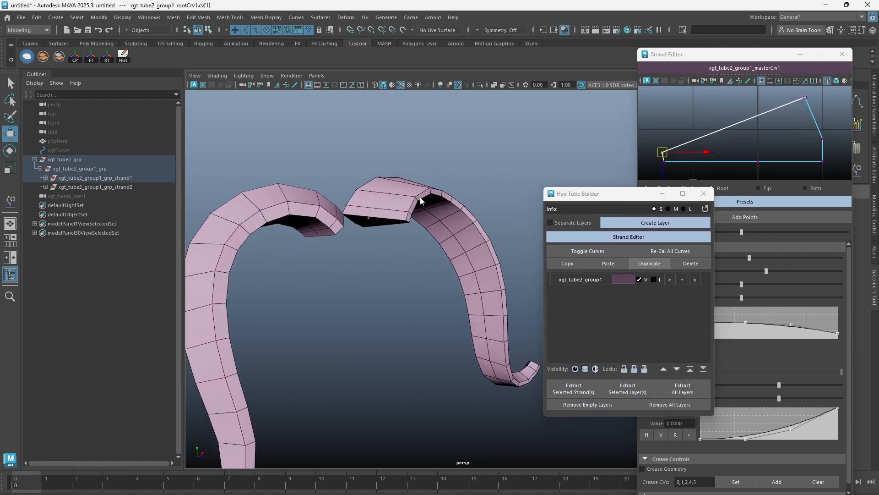
click(384, 207)
scroll(416, 210, down, 4)
drag(440, 156, 477, 250)
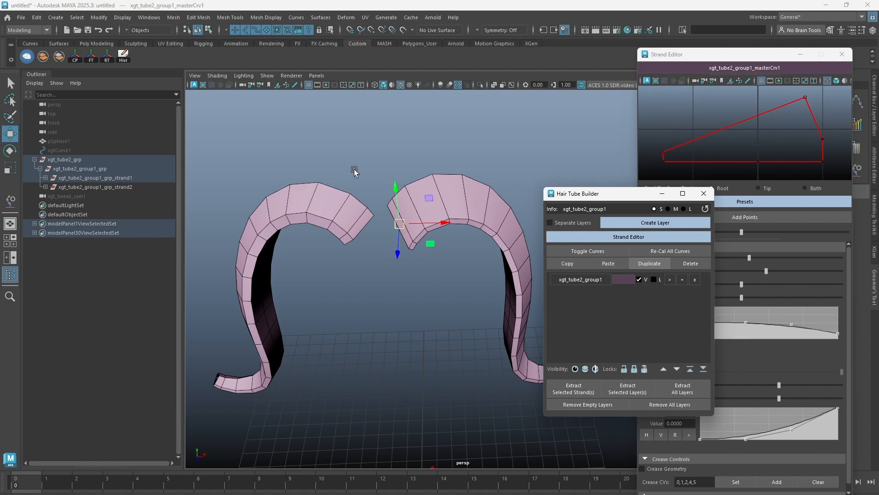
drag(291, 252, 291, 252)
click(607, 264)
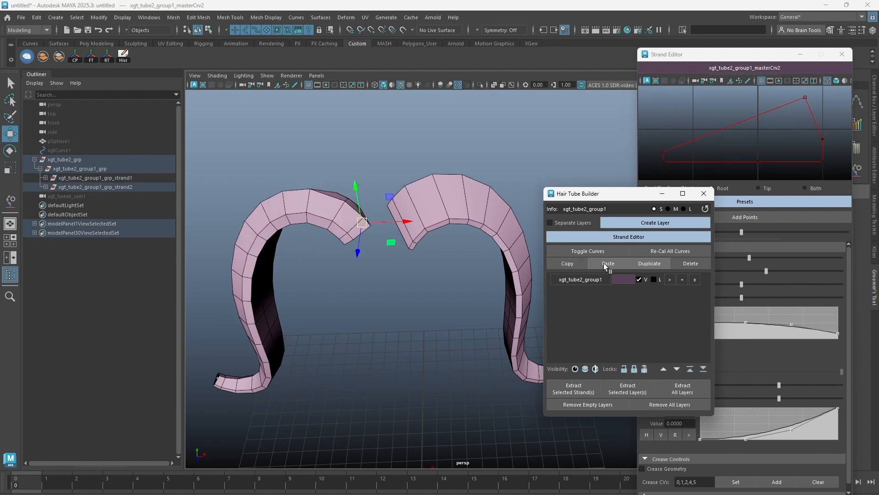
alt+drag(418, 249, 418, 202)
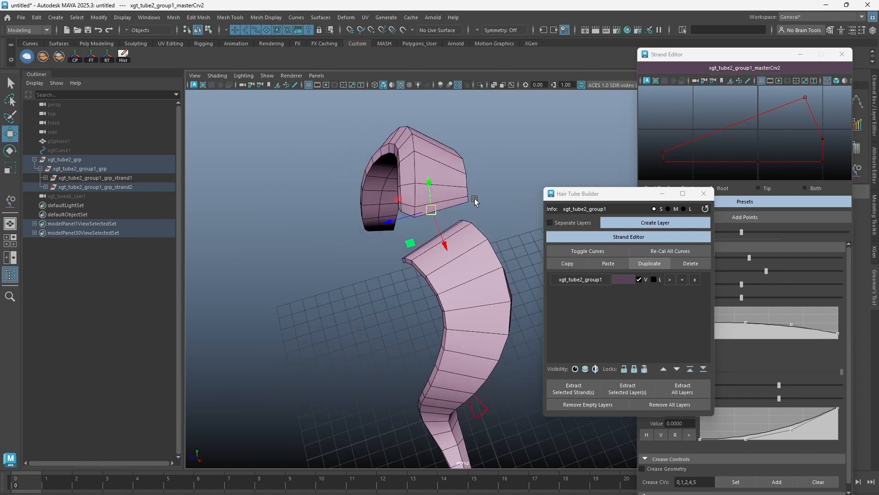
alt+drag(390, 252, 431, 206)
alt+drag(409, 240, 458, 249)
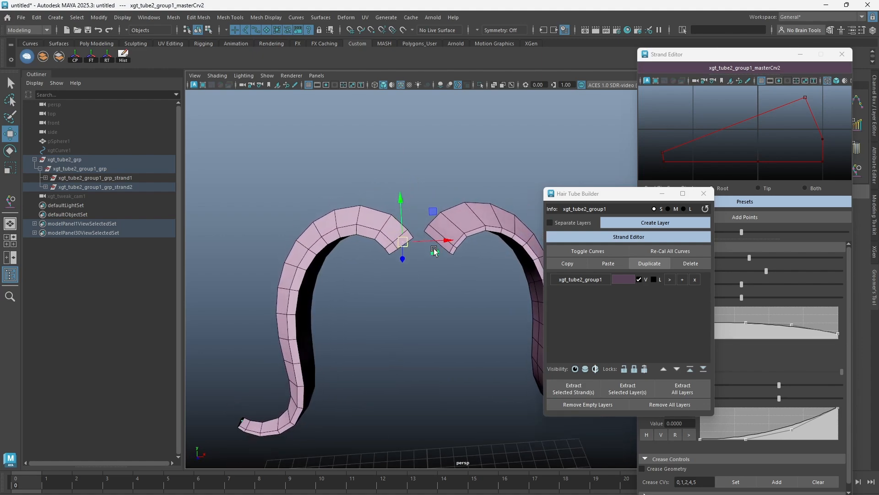
Delete the left strand and recreate it by duplicating the right strand with Mirror Over X.
click(689, 263)
right_click(641, 269)
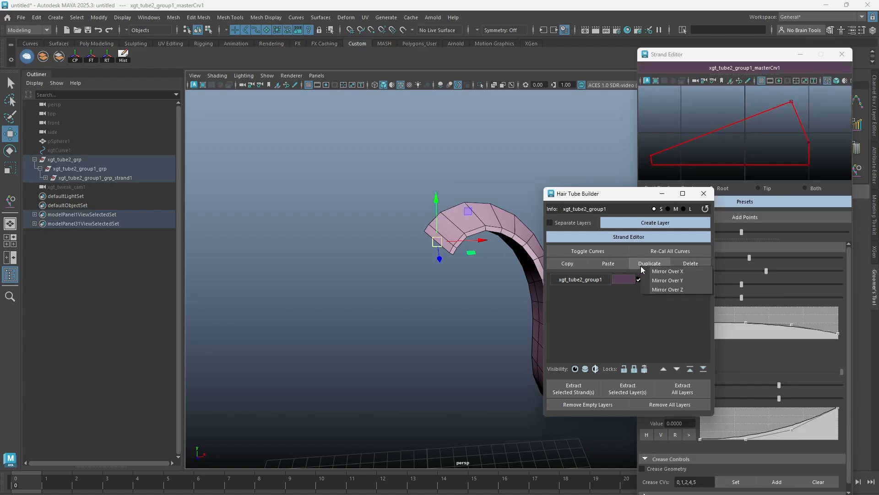
click(659, 271)
Duplicate both strands with Mirror Over Z to form a second pair behind them.
alt+drag(408, 297, 445, 295)
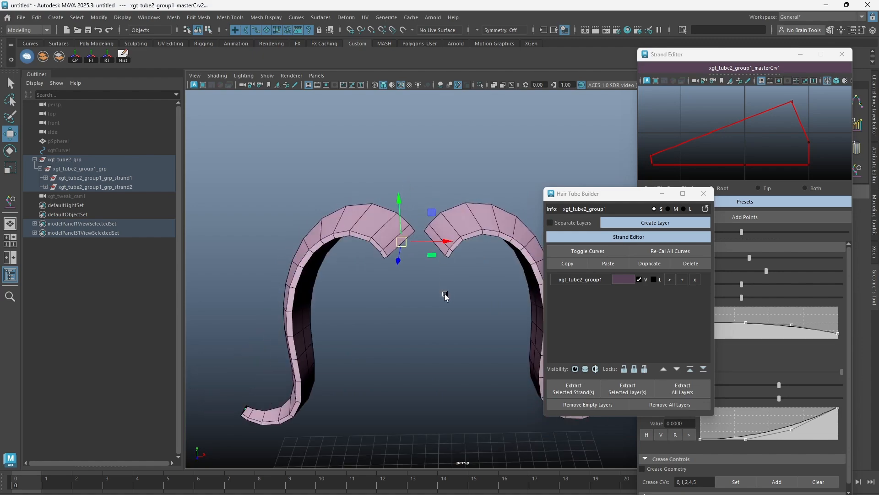
click(641, 266)
click(671, 288)
alt+drag(457, 253, 435, 255)
click(604, 167)
Move the front-right strand's root profile points inward and level the top edge to form a boxier outline.
alt+drag(434, 207, 427, 242)
key(4)
click(430, 251)
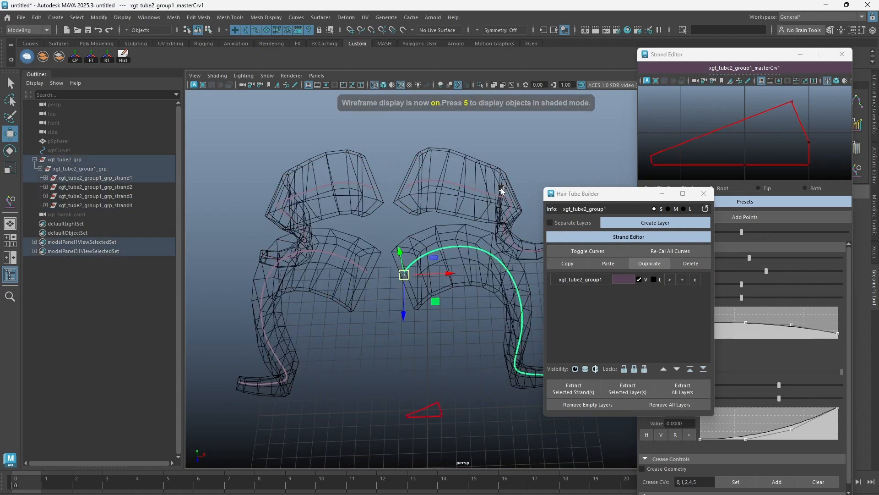
key(5)
alt+drag(566, 177, 568, 140)
click(707, 136)
right_drag(707, 137, 678, 130)
click(665, 151)
drag(664, 150, 716, 116)
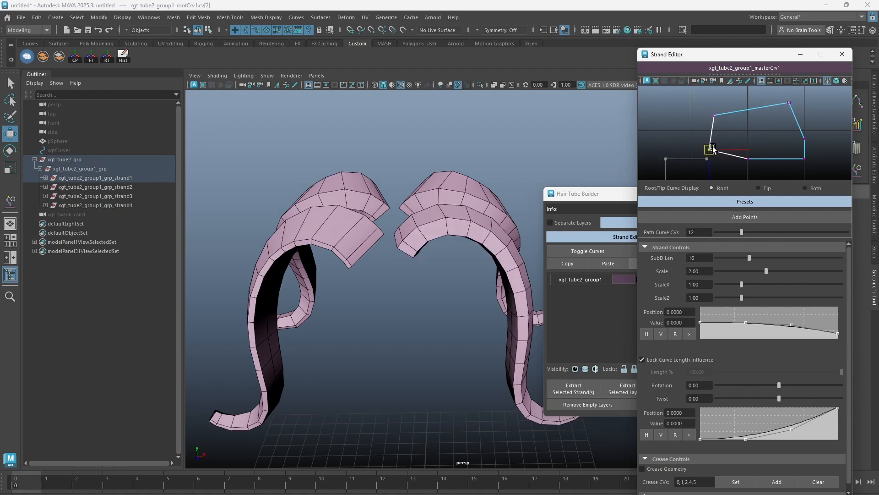
drag(711, 143, 711, 142)
click(561, 167)
Set the strand's SubD Len to 21, Scale to 1.83, ScaleX to 0.88, ScaleZ to 1.21 and Twist to 413.28, and raise a scale ramp point.
alt+drag(543, 192, 541, 215)
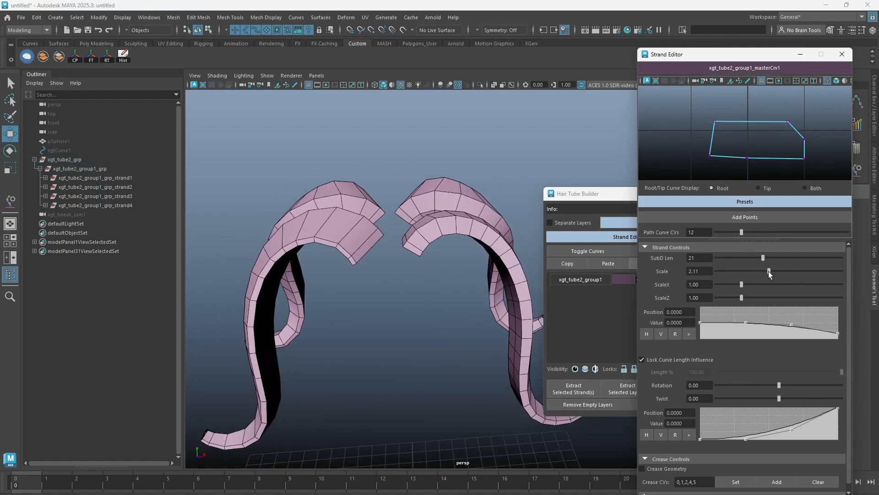
drag(742, 285, 739, 285)
drag(742, 298, 747, 299)
drag(746, 323, 741, 314)
drag(778, 398, 788, 398)
alt+drag(424, 236, 411, 199)
Copy the front-right strand and paste only its attributes onto the other three strands.
click(591, 194)
alt+drag(362, 229, 432, 245)
click(432, 244)
key(4)
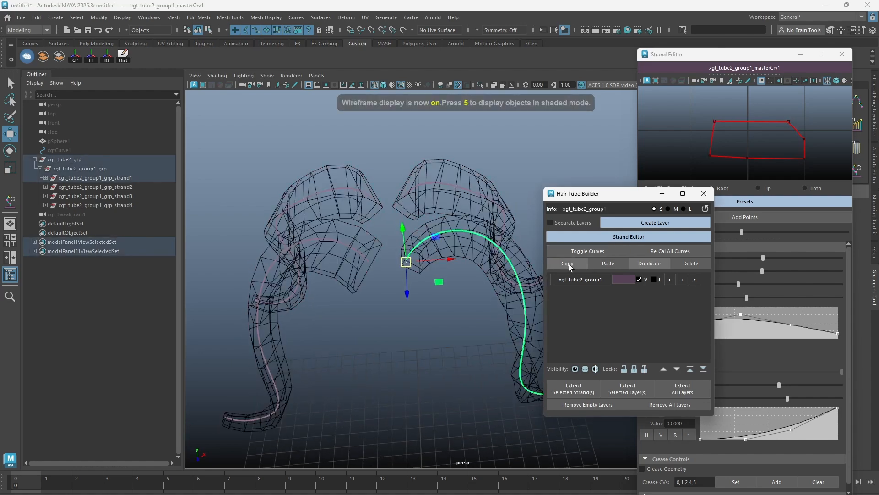
key(5)
click(364, 195)
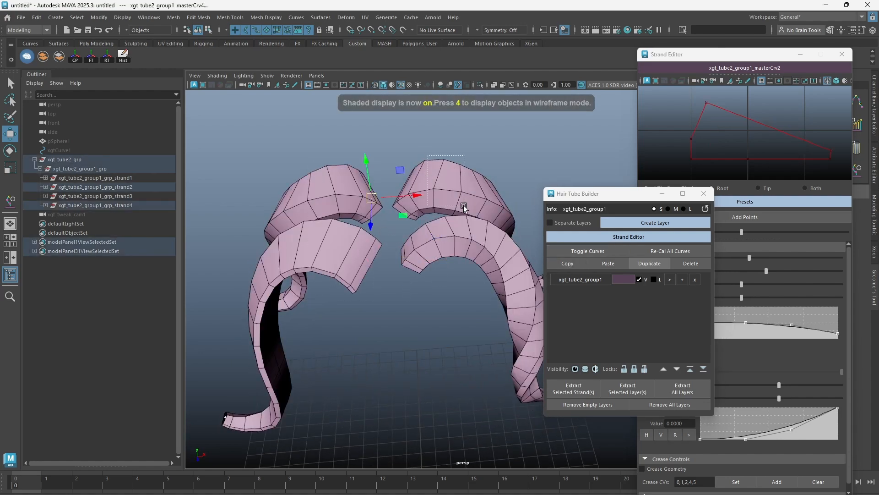
drag(464, 207, 465, 207)
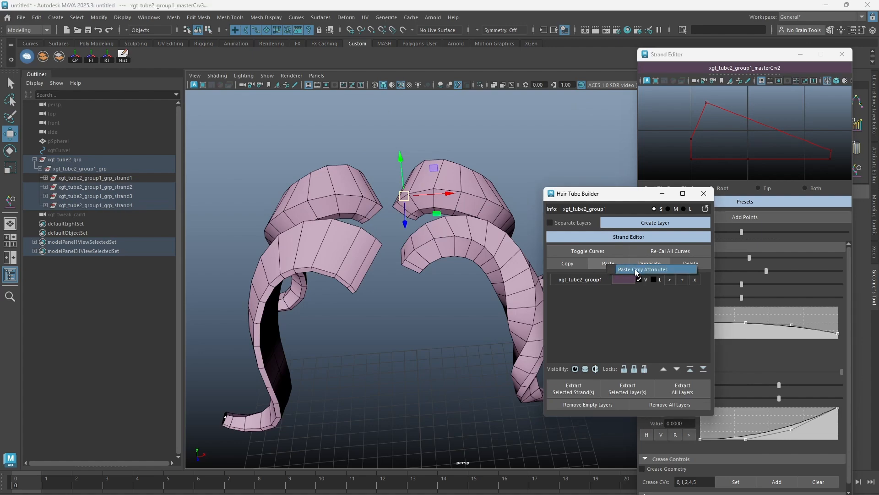
click(636, 270)
Examine the profiles and control values of the four strands one by one.
alt+drag(402, 264, 394, 229)
drag(728, 123, 712, 106)
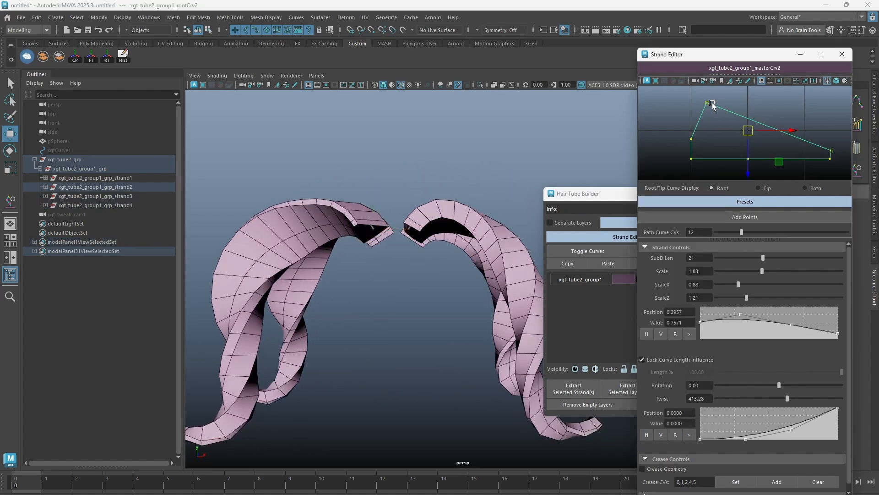
alt+drag(453, 231, 451, 260)
click(414, 247)
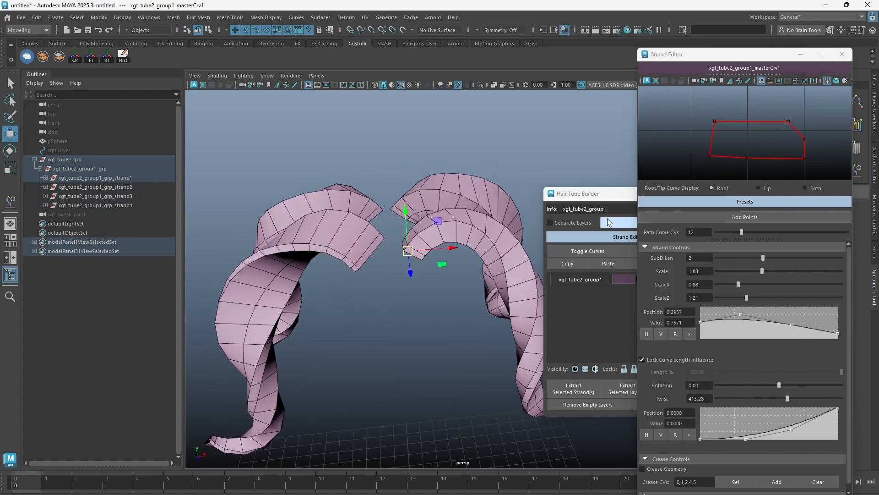
click(361, 246)
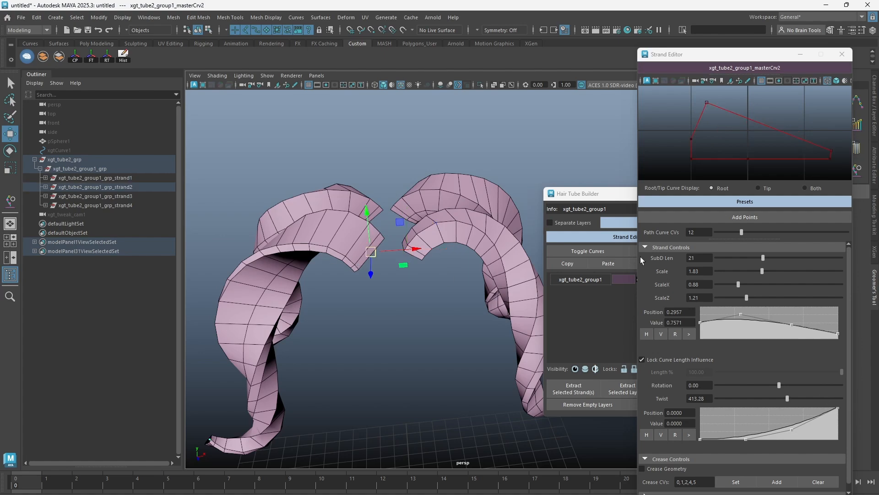
click(461, 189)
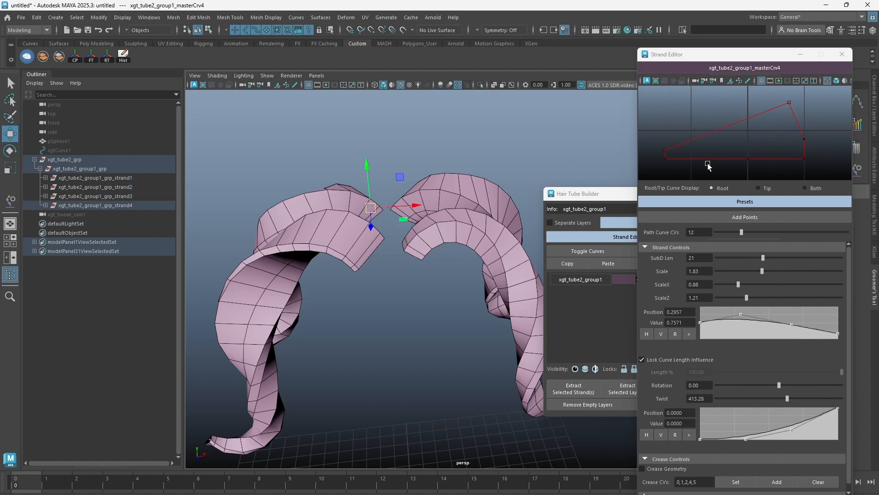
click(422, 206)
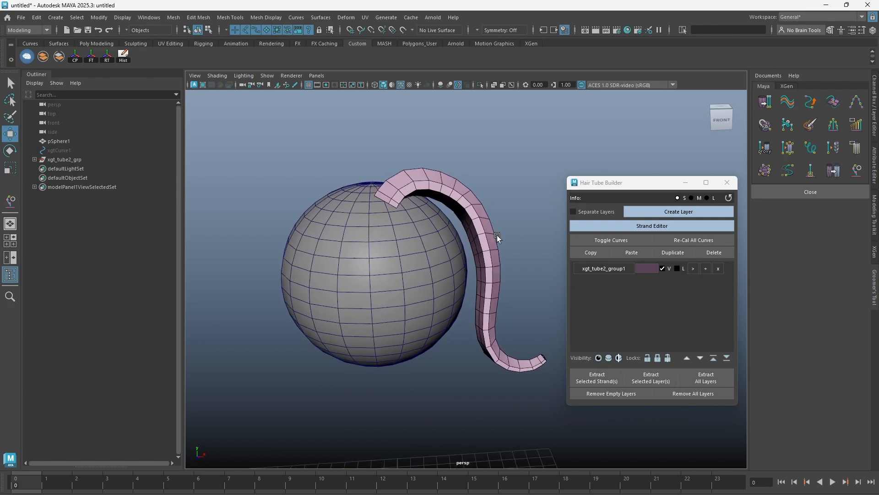
Show the strand curves, then duplicate the strand on the sphere and move the copy alongside the original.
click(615, 240)
key(4)
key(5)
mouse_move(488, 229)
alt+mouse_down()
mouse_move(406, 194)
mouse_move(359, 204)
alt+mouse_up()
click(419, 174)
alt+drag(478, 196, 490, 188)
click(500, 177)
click(458, 177)
click(666, 253)
mouse_move(389, 214)
alt+mouse_down()
mouse_move(391, 238)
mouse_move(406, 191)
mouse_move(383, 201)
alt+mouse_up()
alt+drag(451, 185, 440, 167)
click(511, 147)
Move the middle control vertices of the duplicated strand's curve to reshape the tube around the sphere.
drag(442, 251, 411, 277)
alt+drag(411, 280, 433, 282)
key(4)
drag(408, 312, 428, 342)
drag(431, 243, 444, 243)
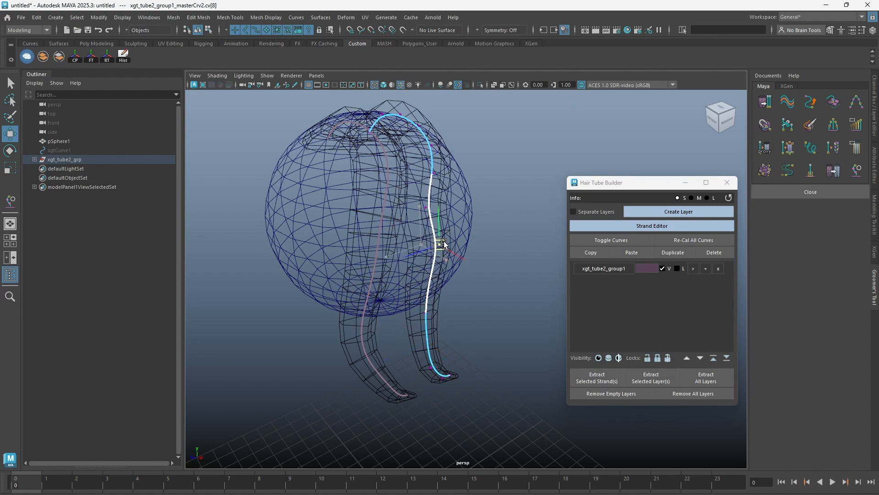
mouse_move(425, 210)
mouse_down()
mouse_move(471, 224)
mouse_move(450, 232)
mouse_up()
key(5)
alt+drag(451, 232, 479, 246)
right_drag(430, 178, 475, 167)
click(475, 171)
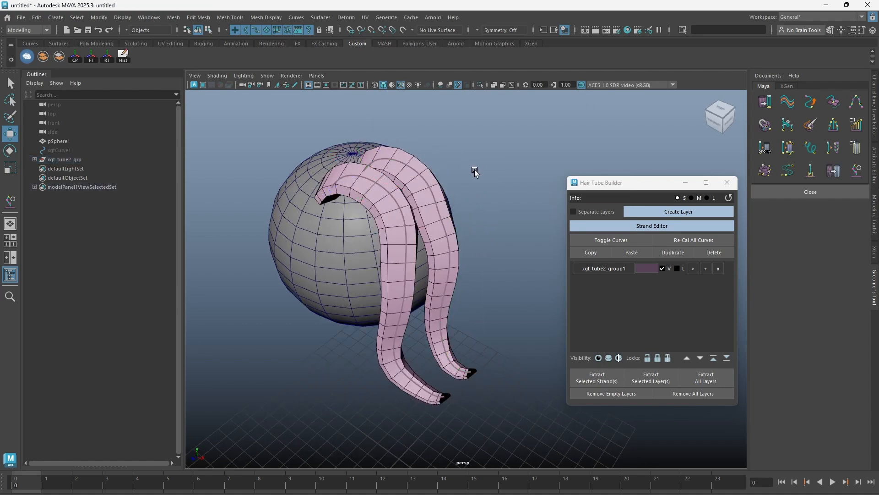
Open the Interactive Curve Tools and use the Sculpt tool to reshape the duplicated strand's curve.
click(855, 170)
click(578, 143)
mouse_move(467, 247)
alt+mouse_down()
mouse_move(449, 286)
mouse_move(459, 288)
alt+mouse_up()
alt+drag(458, 289, 463, 293)
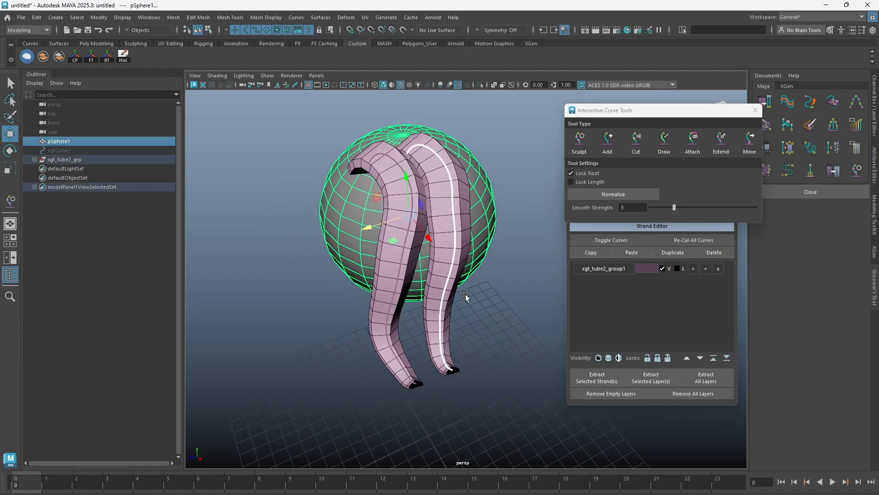
ctrl+drag(479, 258, 488, 273)
drag(445, 301, 455, 230)
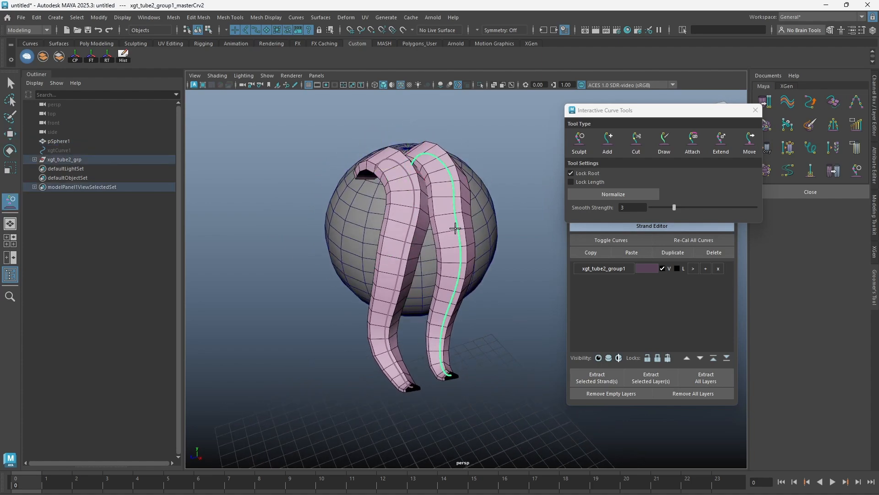
alt+drag(450, 380, 463, 294)
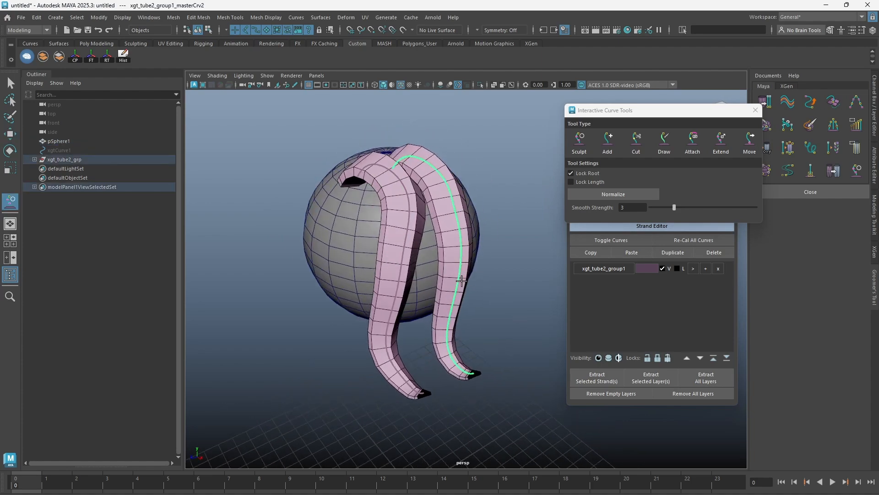
mouse_move(445, 218)
alt+mouse_down()
mouse_move(398, 271)
mouse_move(413, 258)
mouse_move(396, 255)
alt+mouse_up()
Sculpt the lower part of the original strand's curve.
key(w)
ctrl+drag(424, 286, 435, 300)
key(y)
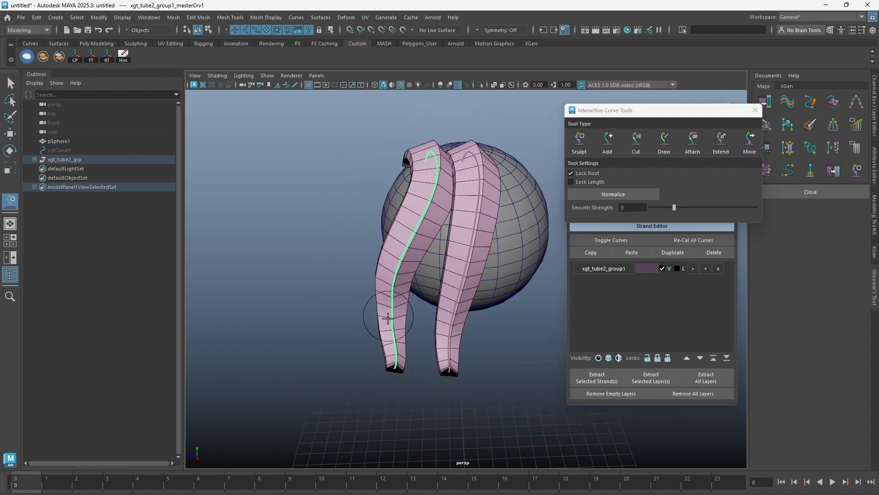
alt+drag(387, 316, 394, 335)
key(w)
Duplicate the second strand and move the copy beside the existing two strands.
click(472, 229)
alt+drag(478, 238, 467, 249)
click(673, 252)
alt+middle_drag(463, 236, 433, 261)
drag(397, 187, 444, 189)
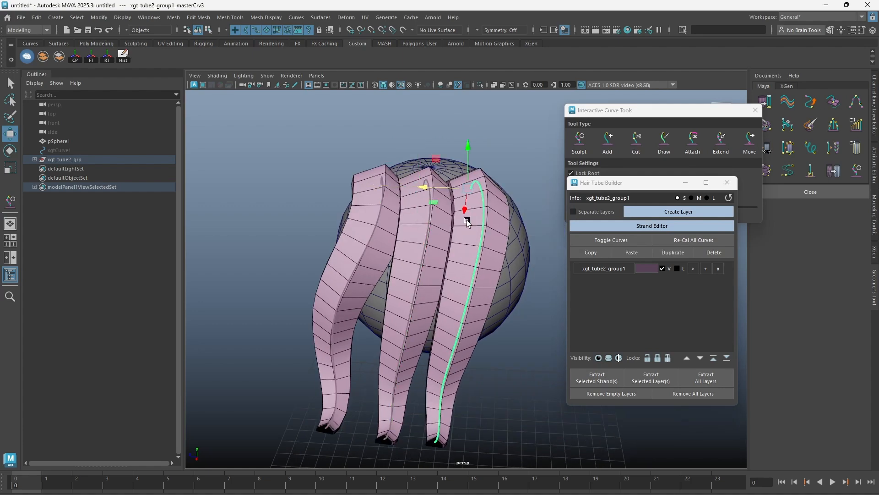
Sculpt the tip of the third strand's curve.
alt+drag(482, 307, 471, 310)
key(y)
alt+middle_drag(426, 424, 425, 402)
mouse_move(425, 402)
alt+mouse_down()
mouse_move(480, 399)
mouse_move(487, 389)
alt+mouse_up()
mouse_move(479, 351)
alt+mouse_down()
mouse_move(420, 310)
mouse_move(430, 248)
alt+mouse_up()
Sculpt the lower length of the middle strand's curve so its tip sweeps outward and upward.
key(y)
alt+middle_drag(378, 368, 385, 357)
drag(387, 317, 376, 306)
alt+middle_drag(375, 316, 376, 336)
drag(391, 357, 386, 359)
alt+middle_drag(384, 394, 382, 377)
alt+drag(382, 377, 441, 368)
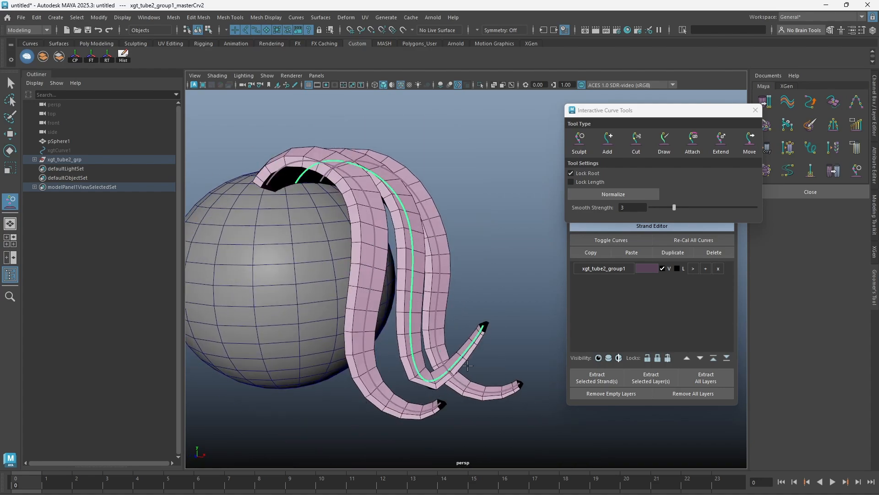
alt+drag(495, 337, 507, 328)
mouse_move(458, 355)
shift+mouse_down()
mouse_move(428, 363)
mouse_move(477, 343)
mouse_move(369, 347)
mouse_move(405, 297)
mouse_move(473, 249)
shift+mouse_up()
key(w)
Select all three strands, close the Interactive Curve Tools and duplicate the strands with Mirror Over X.
click(473, 249)
mouse_move(398, 264)
alt+mouse_down()
mouse_move(431, 275)
mouse_move(451, 300)
mouse_move(459, 270)
alt+mouse_up()
drag(510, 202, 470, 296)
alt+drag(485, 300, 504, 289)
click(756, 111)
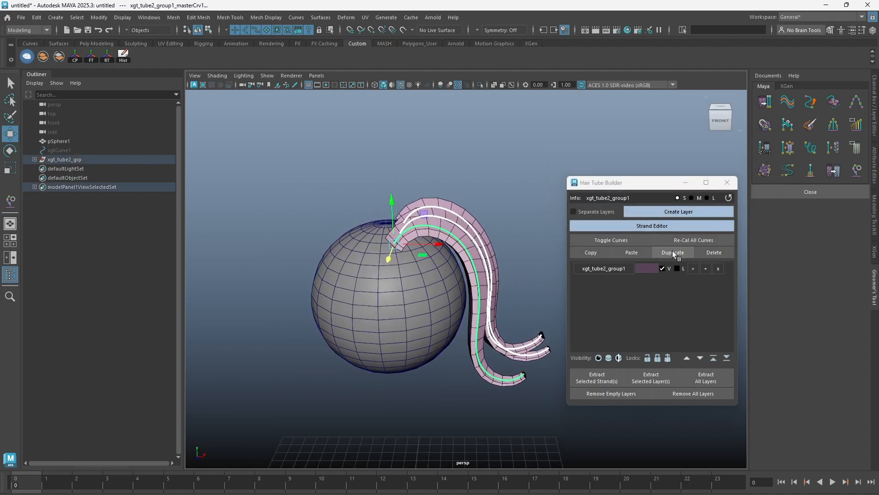
click(671, 253)
click(700, 260)
alt+drag(490, 221, 486, 244)
Delete the rearmost strand on each side of the sphere, along with a neighbouring strand.
click(485, 255)
click(715, 252)
click(333, 208)
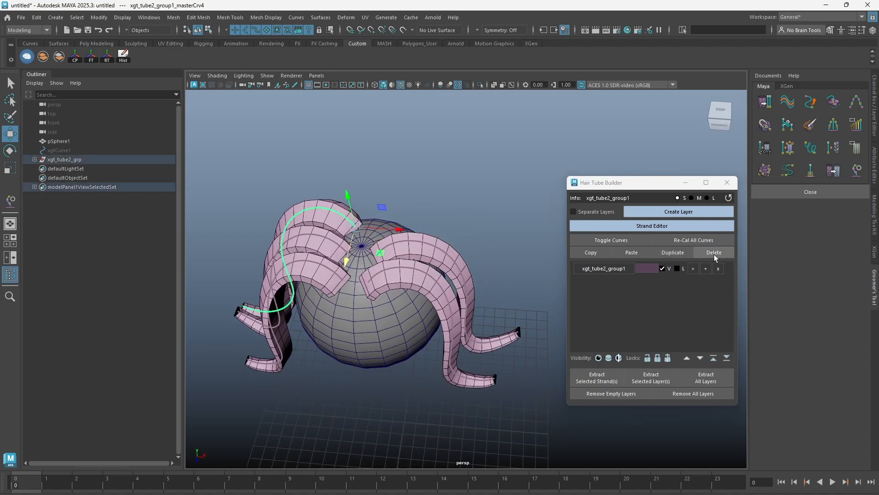
click(713, 254)
click(443, 255)
shift+click(337, 243)
click(714, 252)
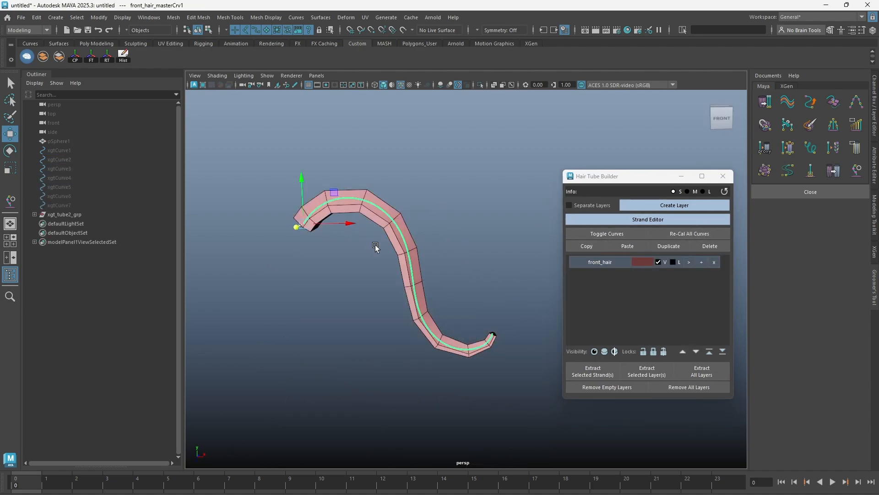
Disable Lock Curve Length Influence for the front_hair strand and set its Length % to 50.
drag(376, 247, 375, 246)
click(639, 219)
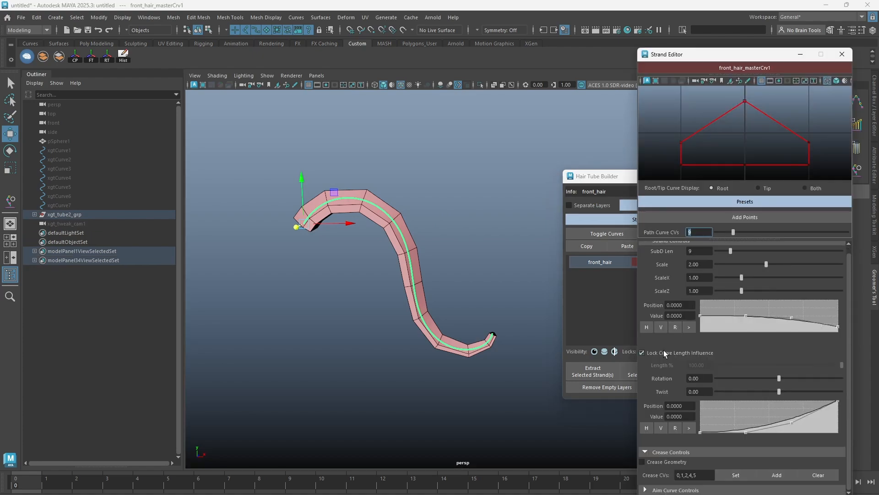
click(663, 353)
click(699, 364)
text(50)
key(Return)
click(467, 285)
alt+drag(467, 285, 338, 234)
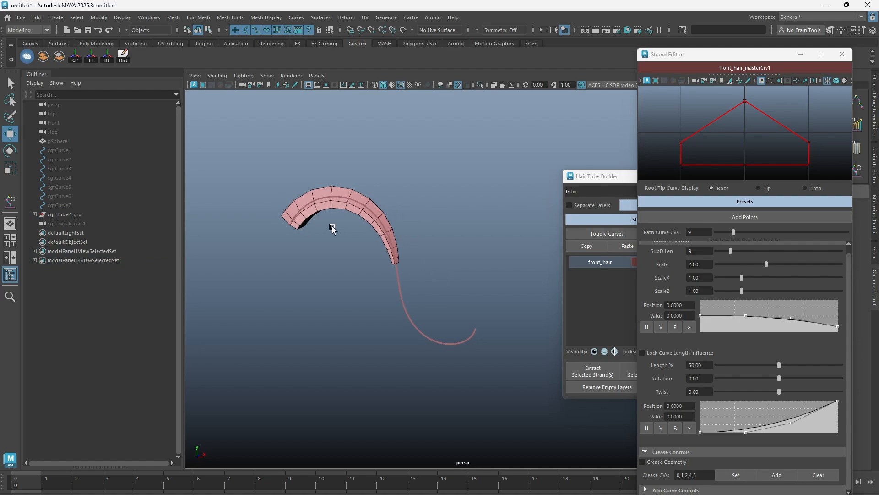
Use the Sculpt tool to stretch the front_hair strand's curve into a longer path that hooks upward at its tip.
drag(379, 292, 379, 293)
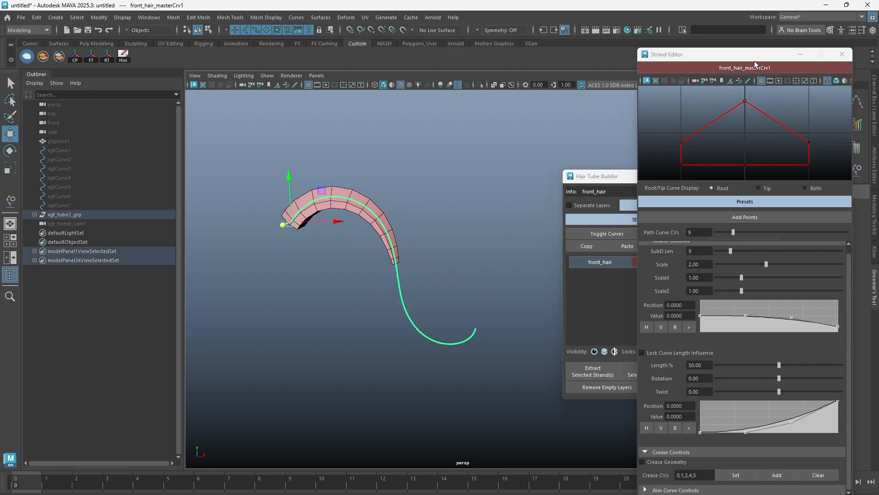
drag(754, 57, 700, 53)
click(856, 171)
click(576, 143)
alt+middle_drag(426, 276, 414, 267)
drag(396, 280, 473, 277)
mouse_move(407, 308)
mouse_down()
mouse_move(447, 307)
mouse_move(586, 181)
mouse_up()
drag(526, 225, 344, 354)
mouse_move(419, 337)
mouse_down()
mouse_move(444, 360)
mouse_move(415, 389)
mouse_move(403, 359)
mouse_move(427, 310)
mouse_up()
key(w)
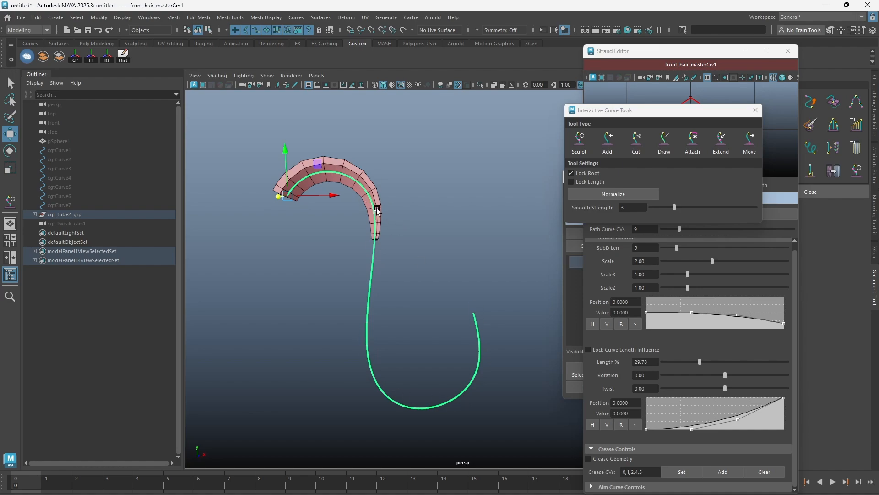
Close the curve tools and Strand Editor, and recalculate all curves of the front_hair strand.
click(755, 111)
click(788, 51)
click(477, 193)
click(371, 193)
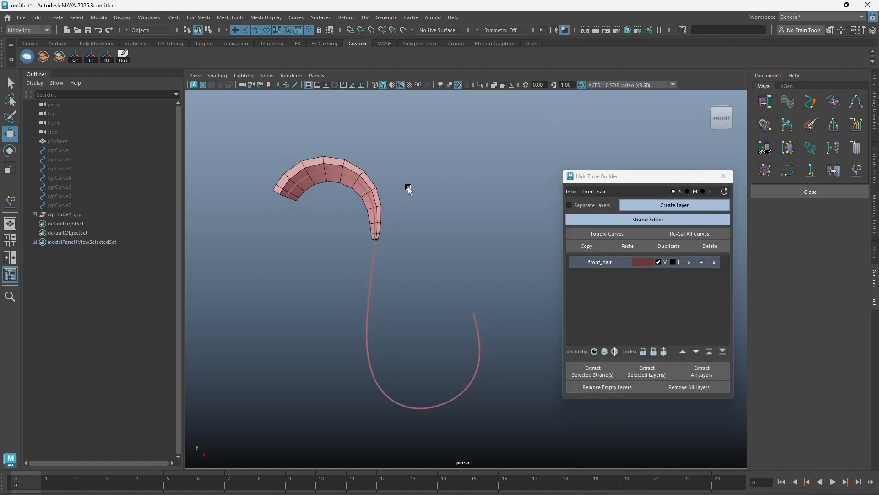
click(421, 188)
click(683, 233)
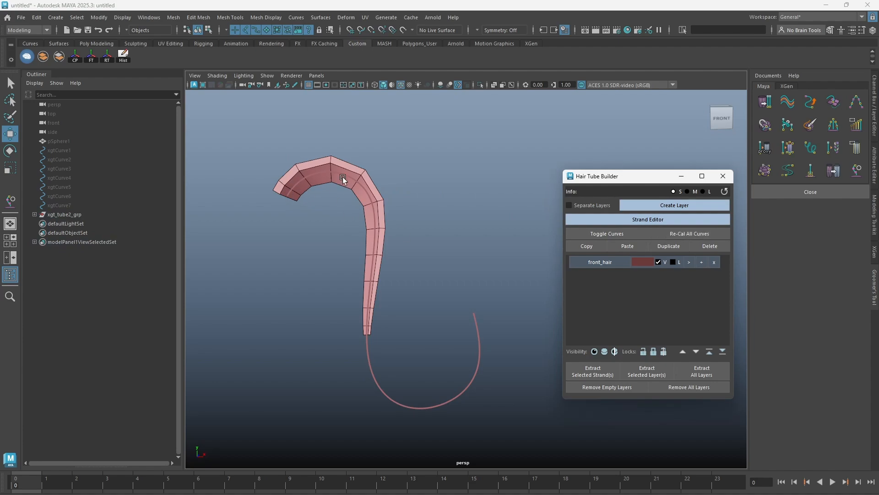